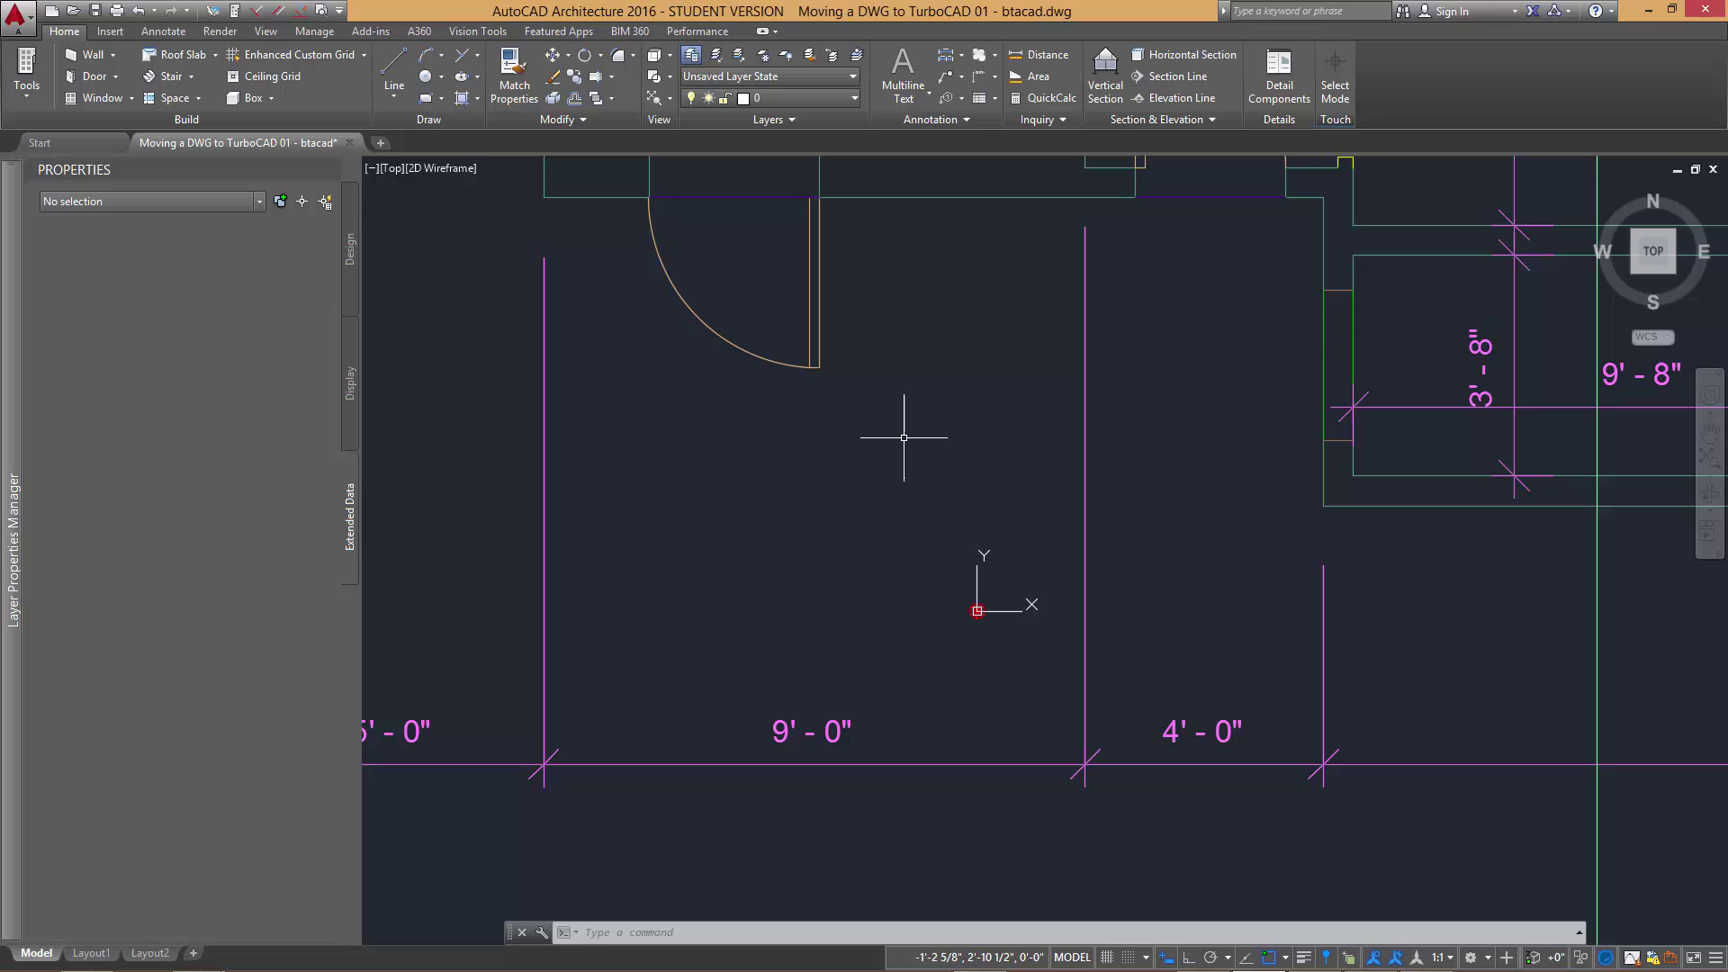
Zoom the drawing to its extents to show the whole floor plan and isometric model
text(z)
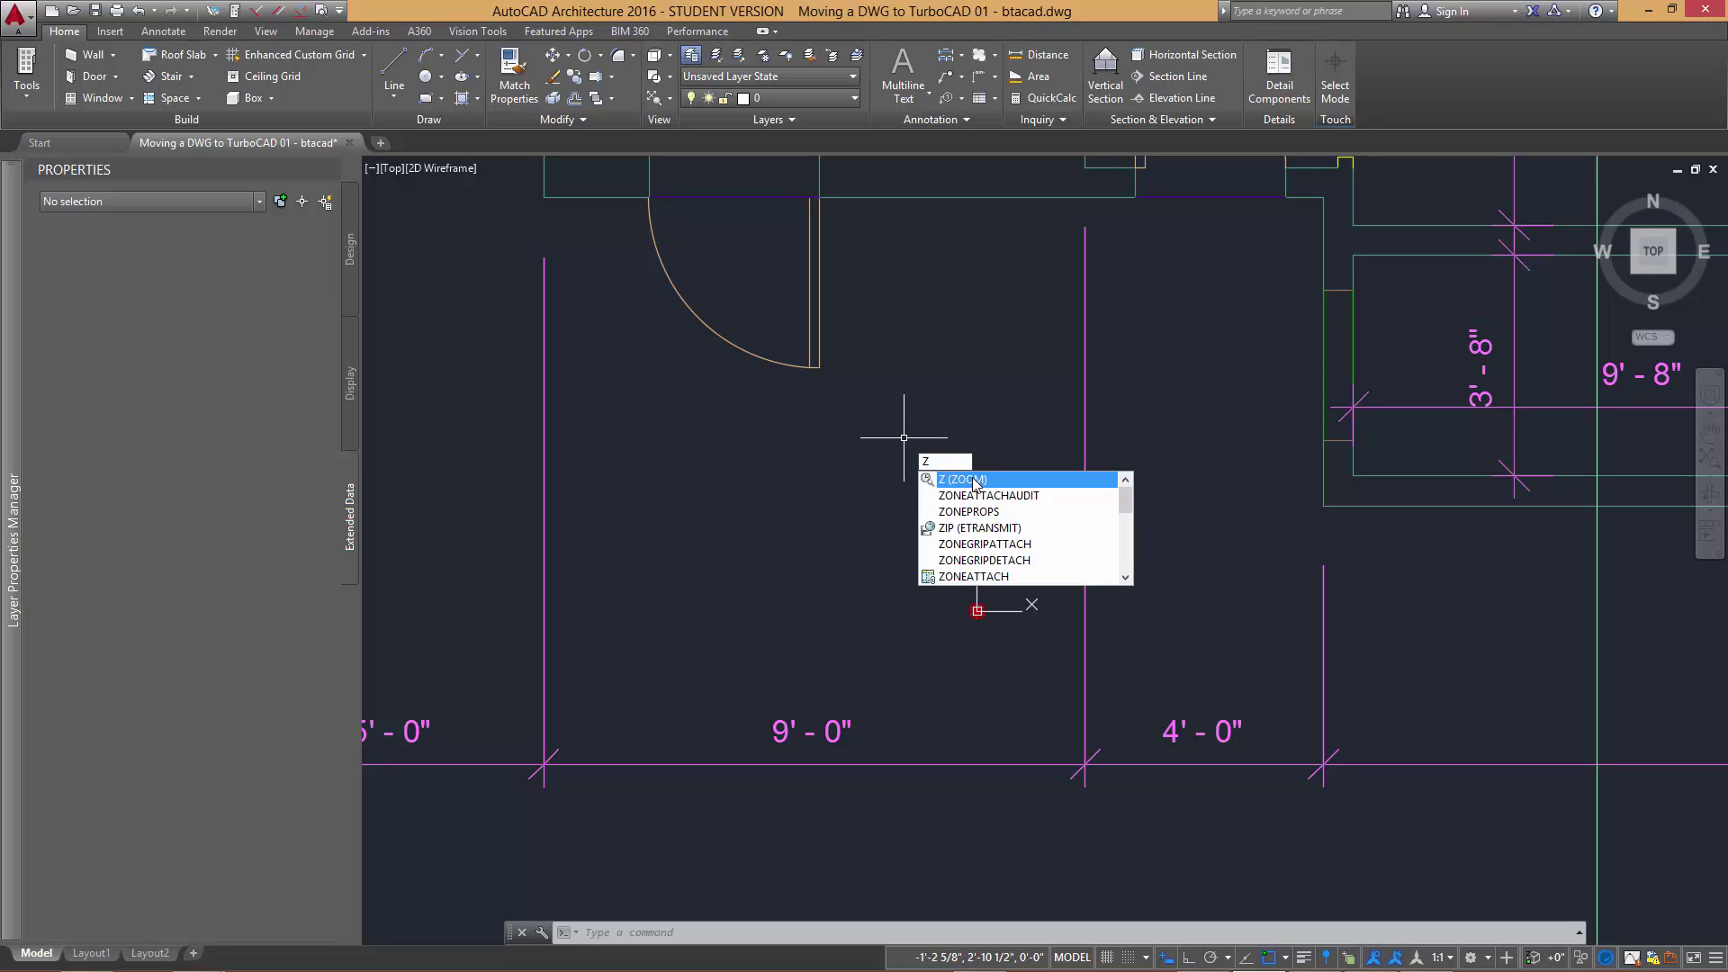
key(Return)
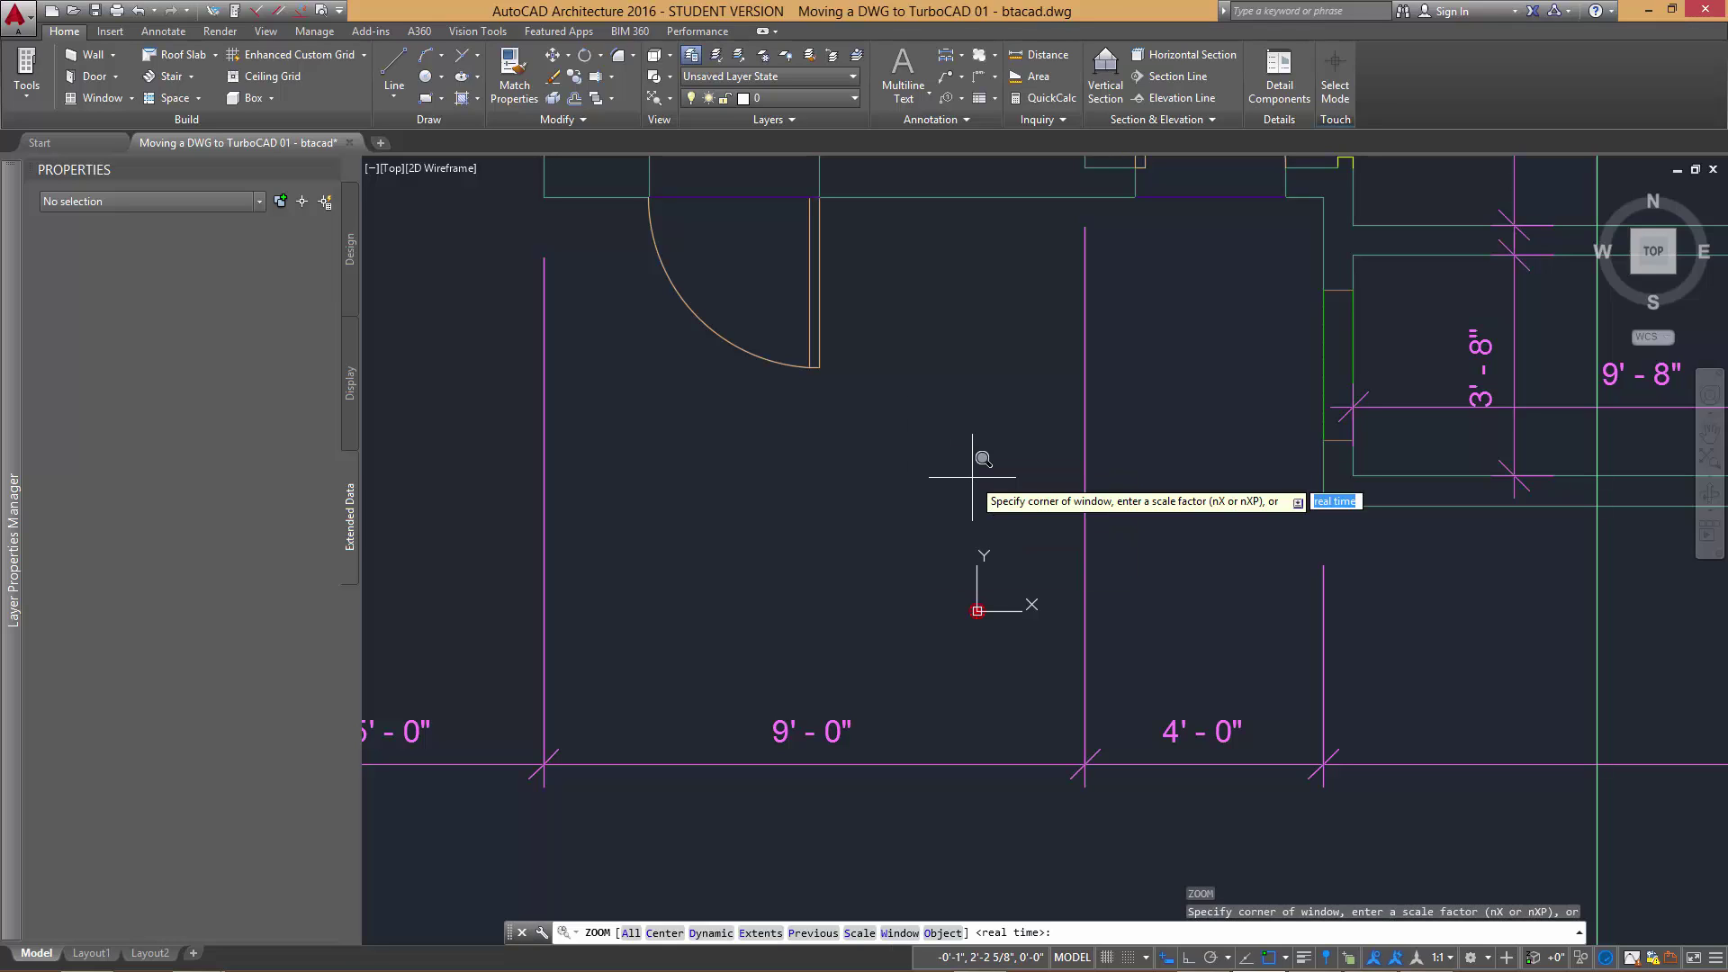
click(756, 934)
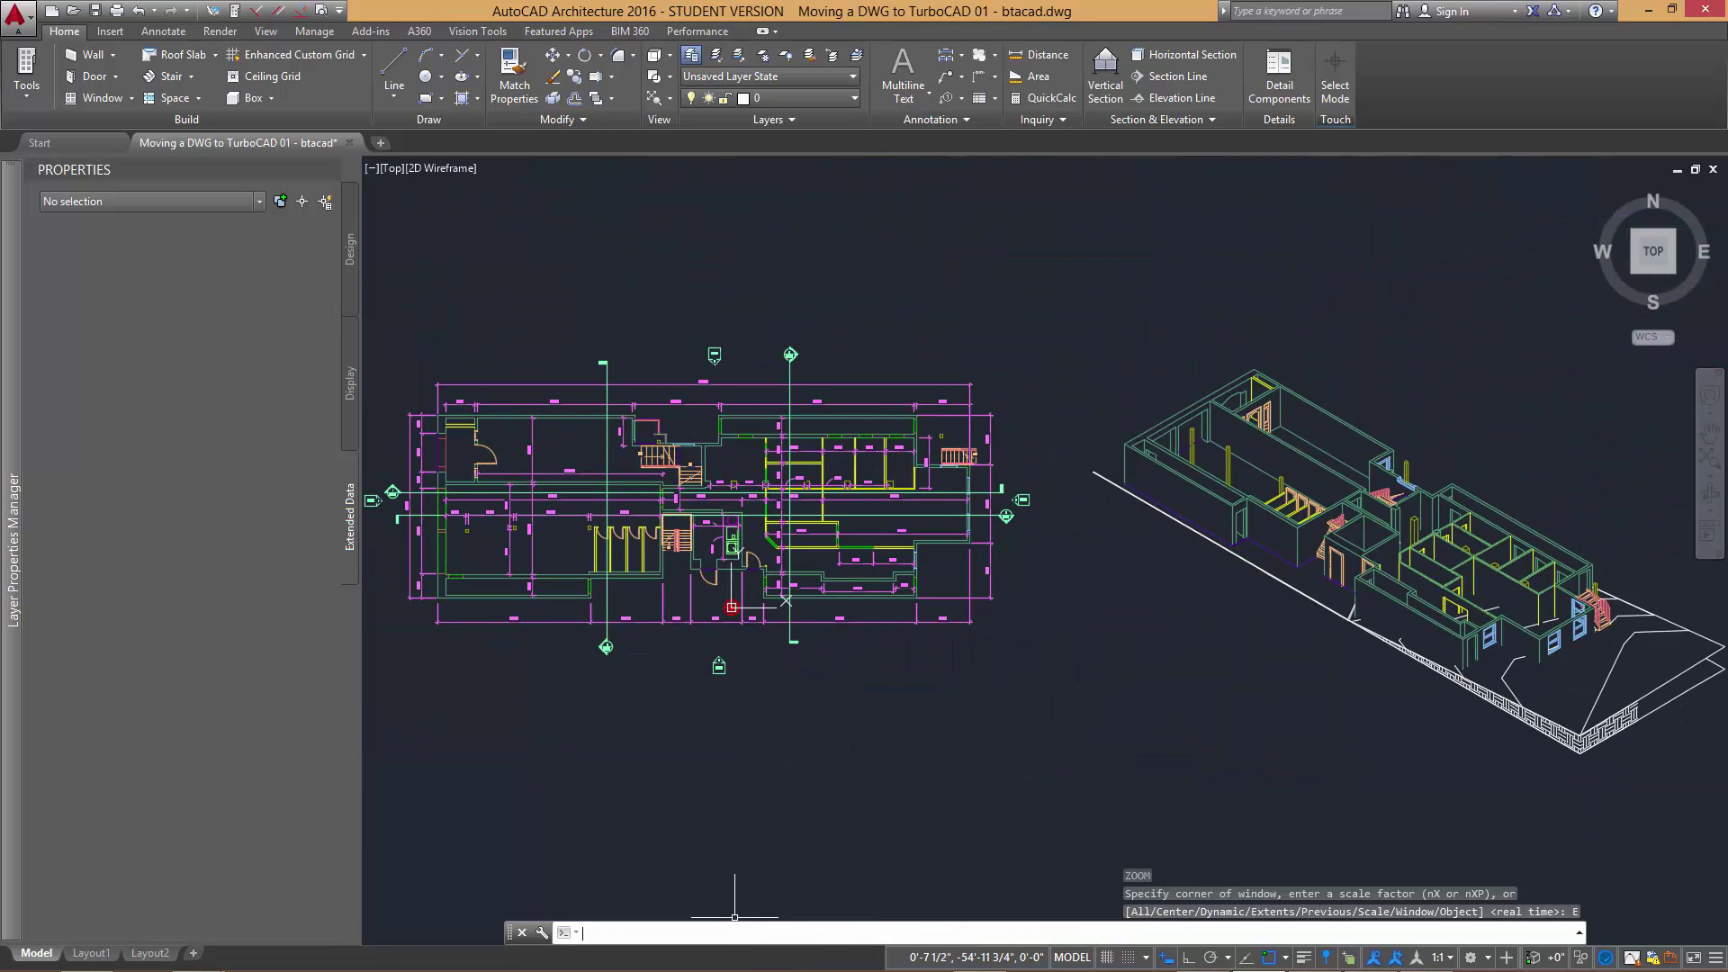
Switch to TurboCAD and open the drawing Moving a DWG to TurboCAD 01.dwg with read-only off
key(alt+Tab)
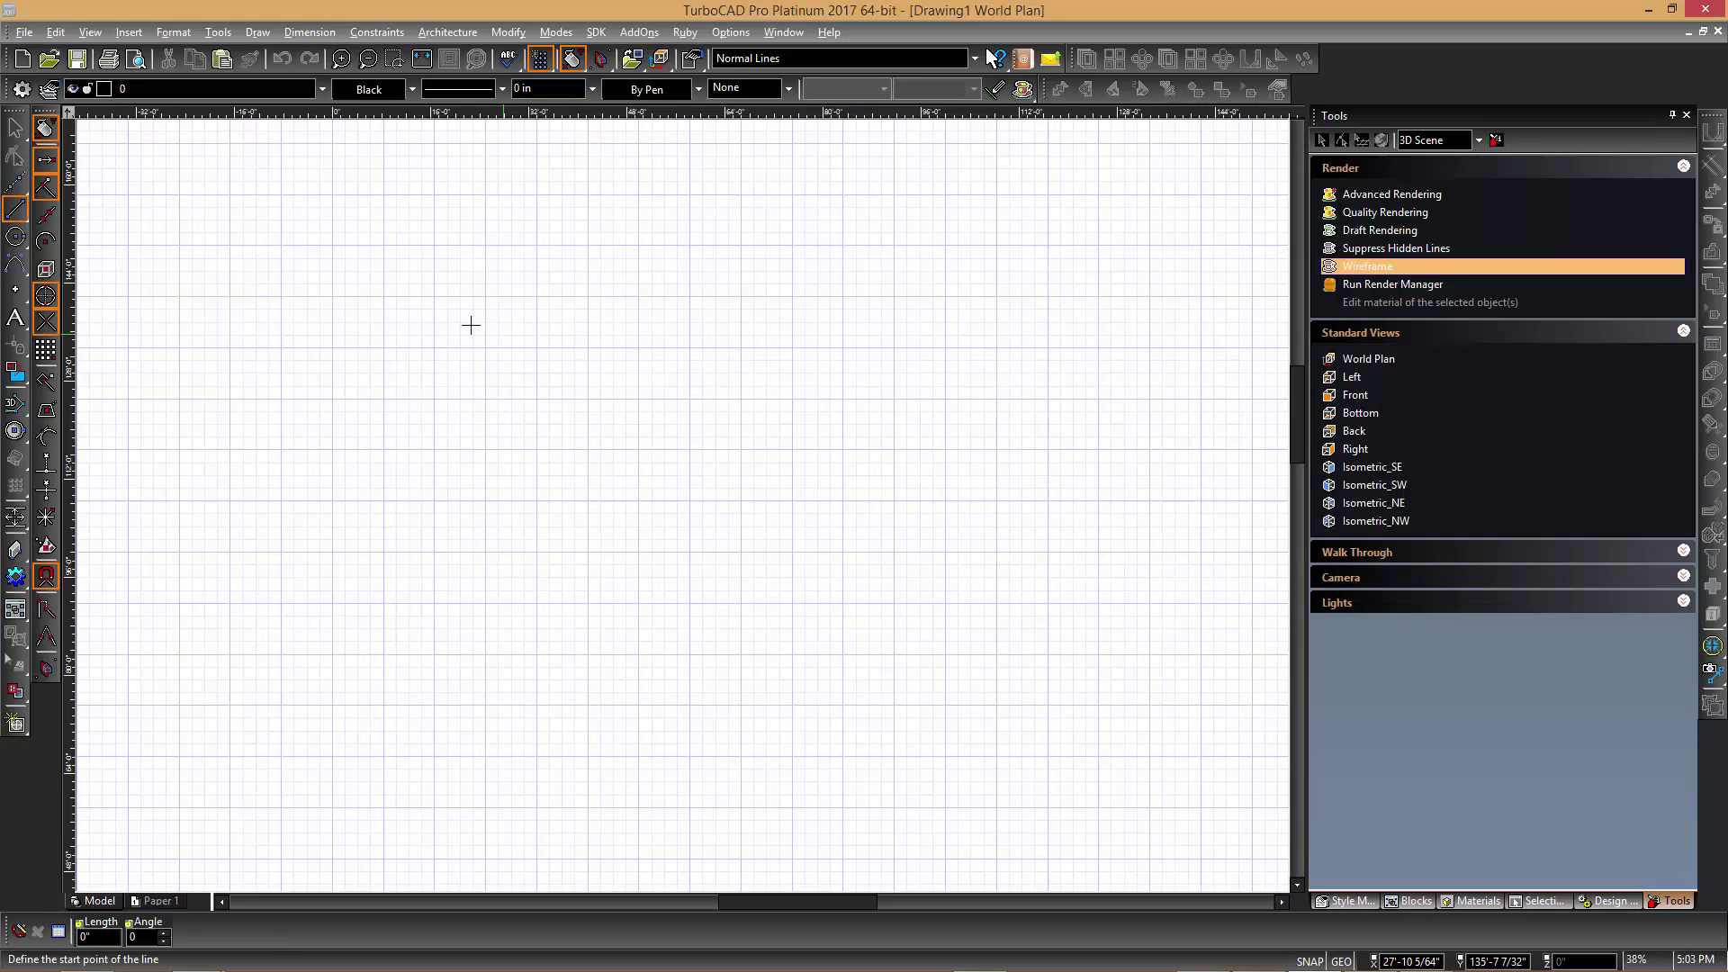
click(46, 61)
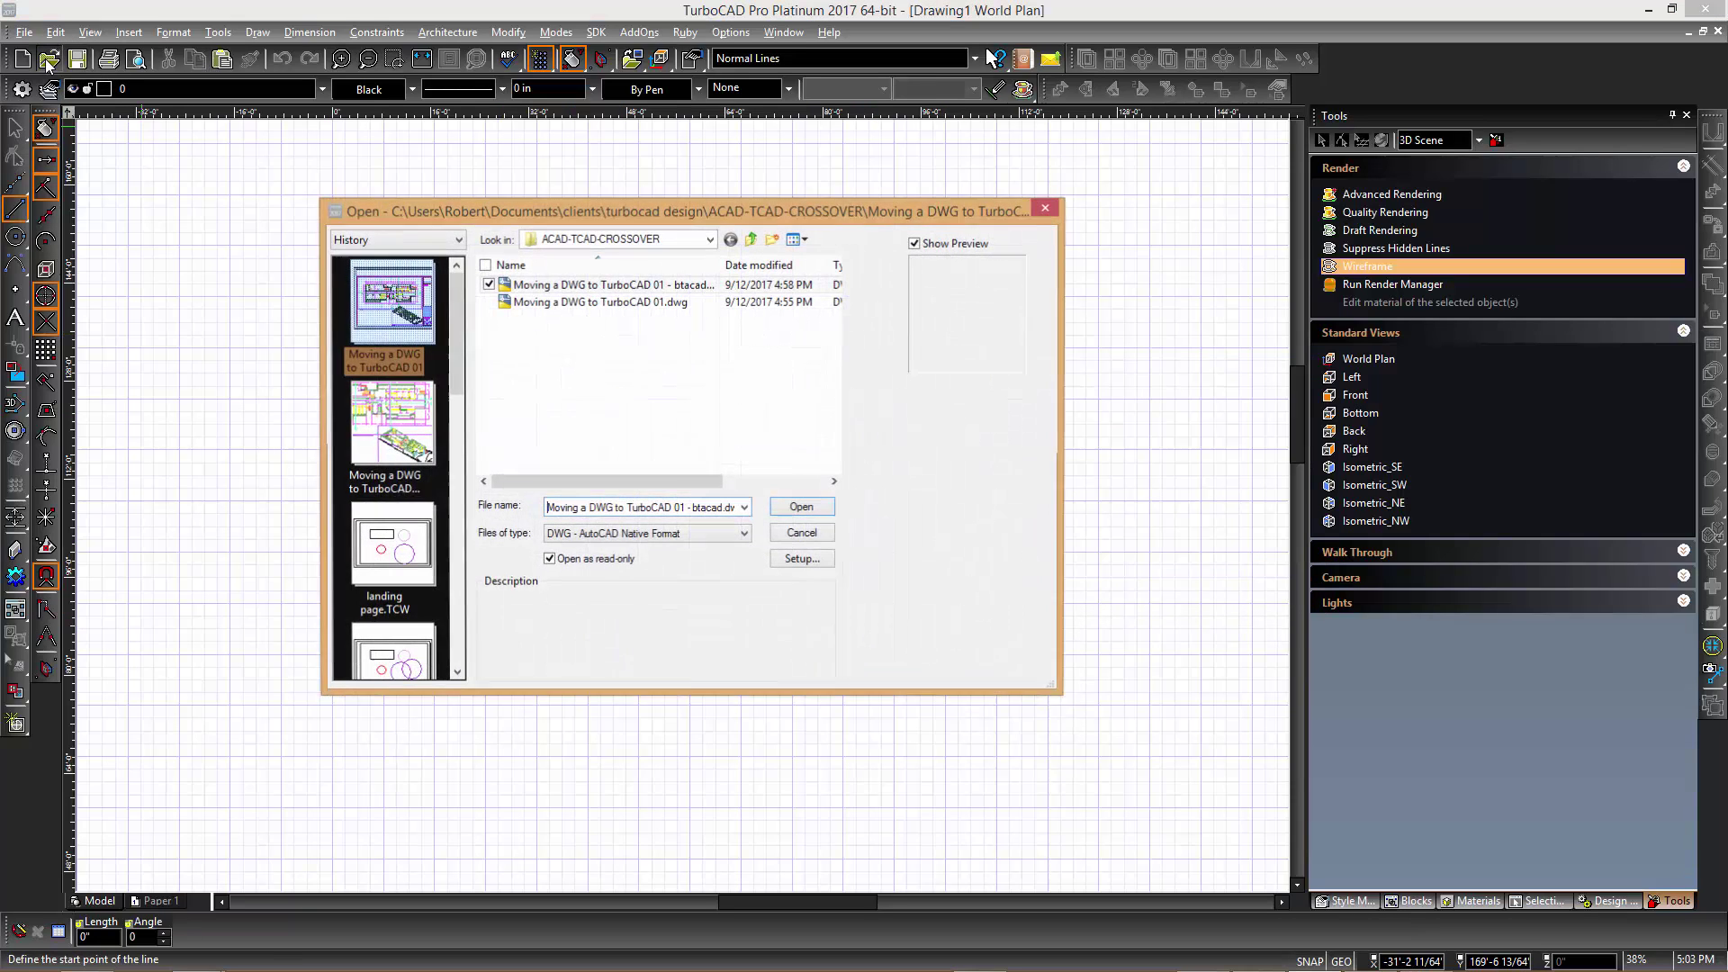
click(645, 304)
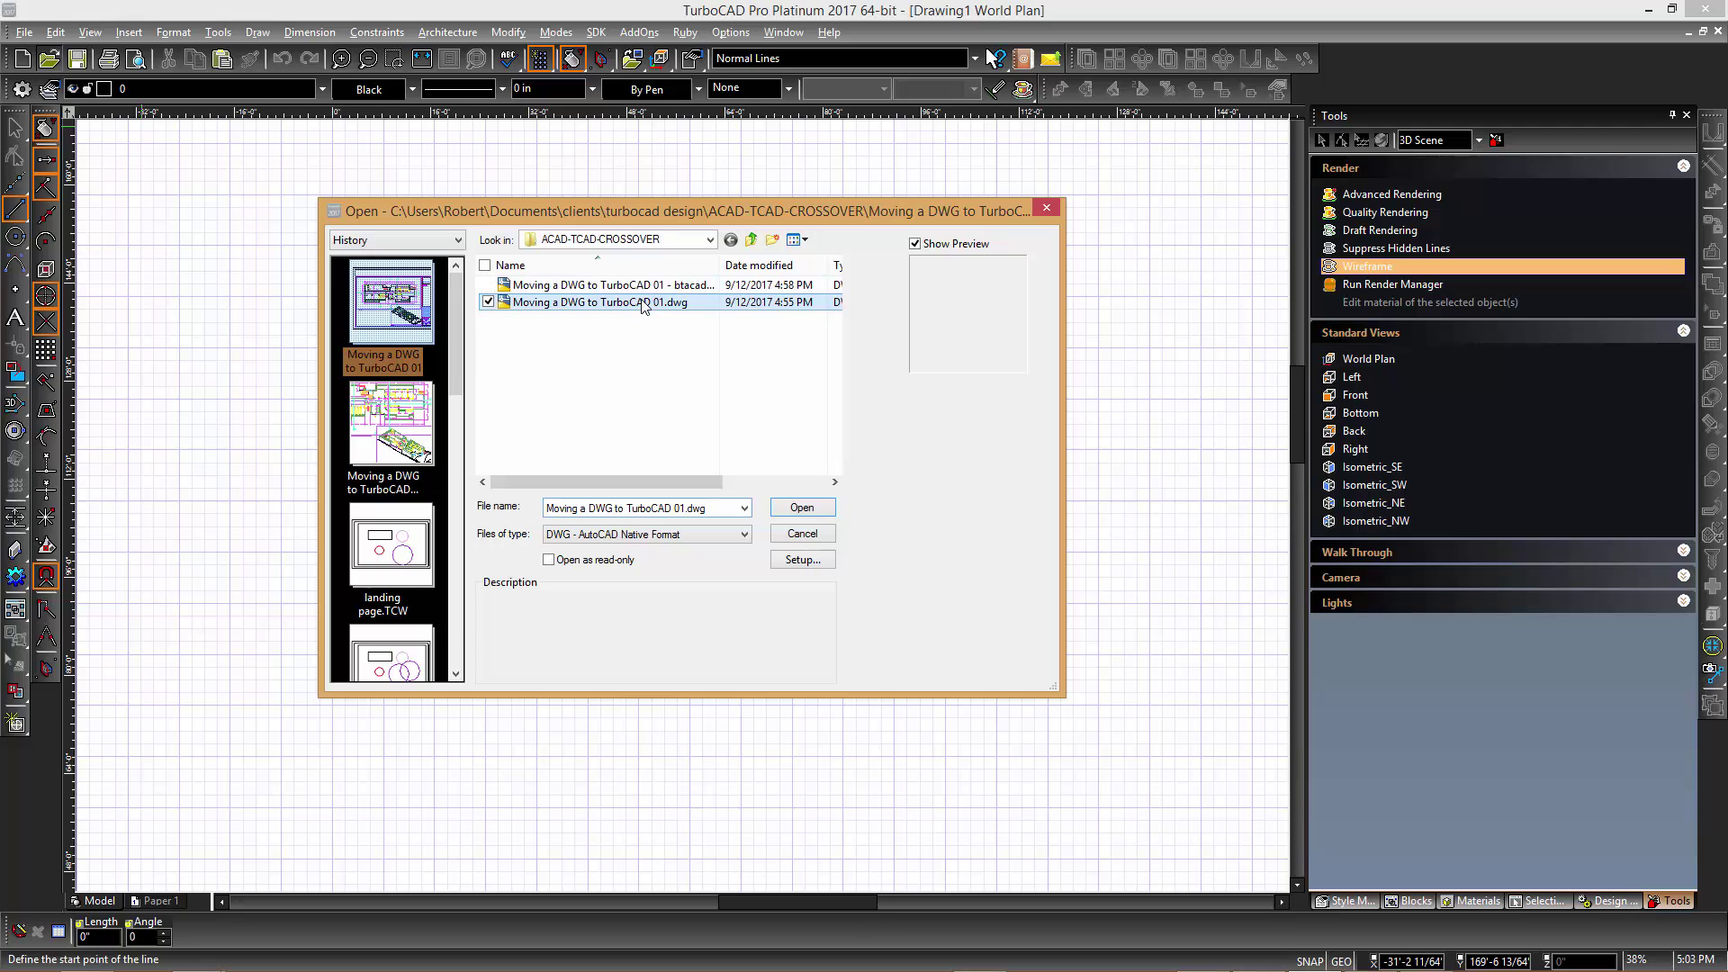
click(802, 508)
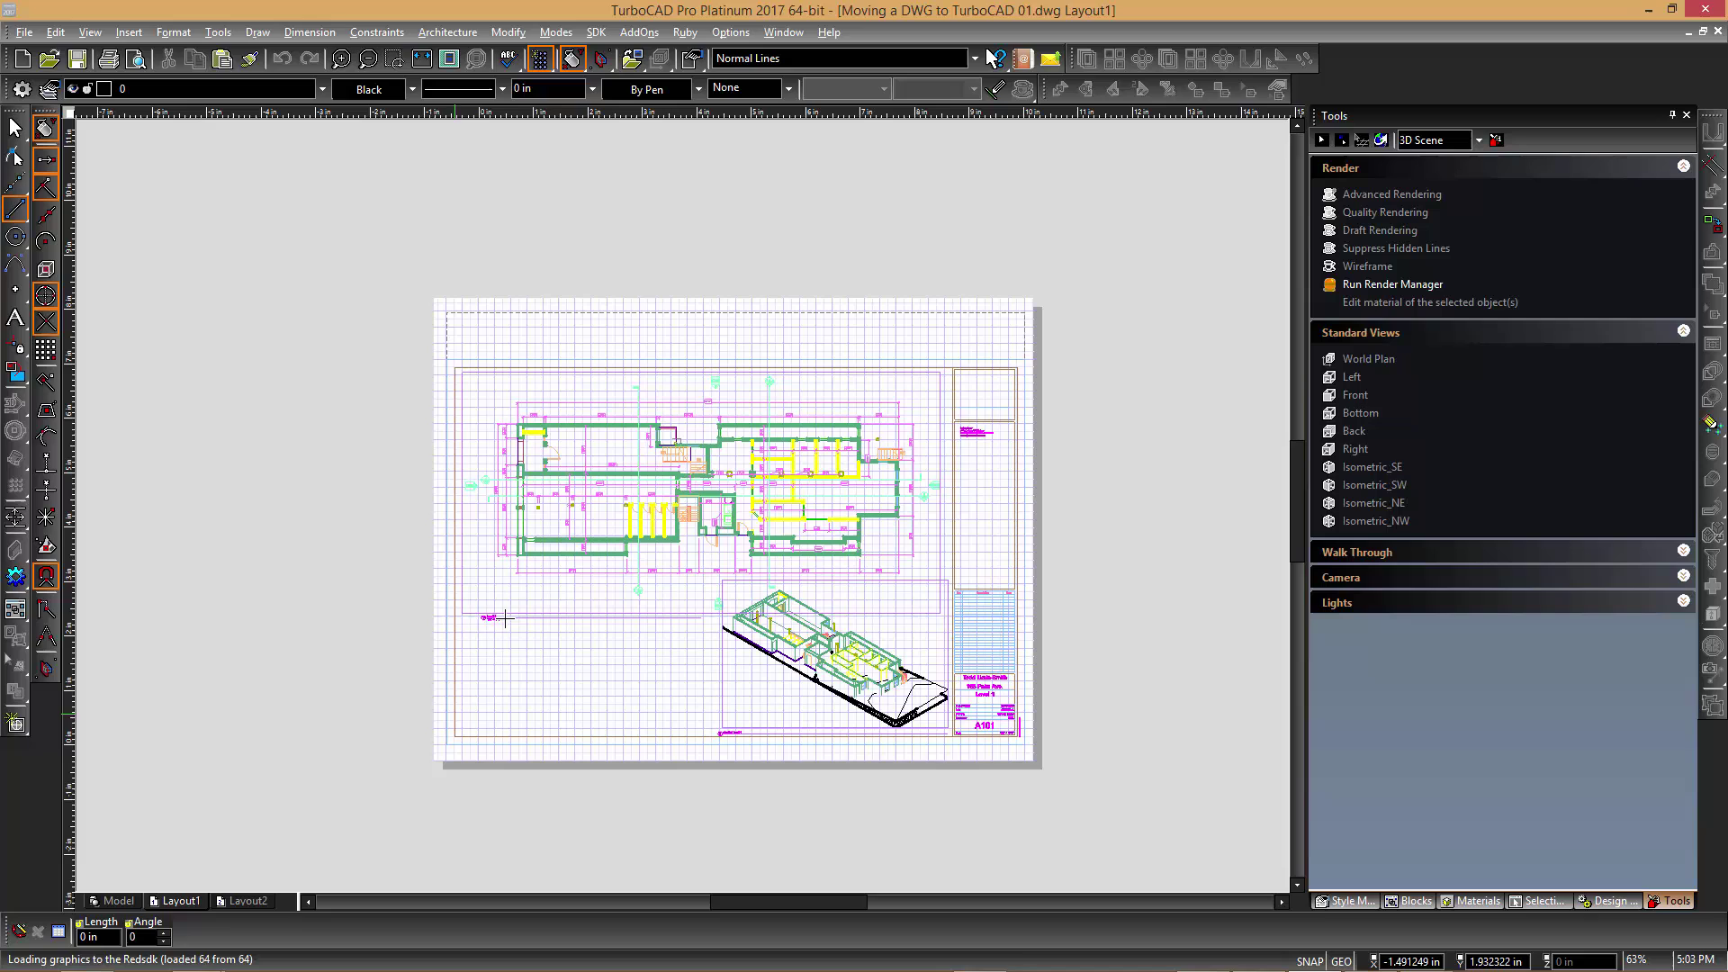
Show model space zoomed to its extents and examine the isometric model's walls and hatched base edge up close
click(119, 901)
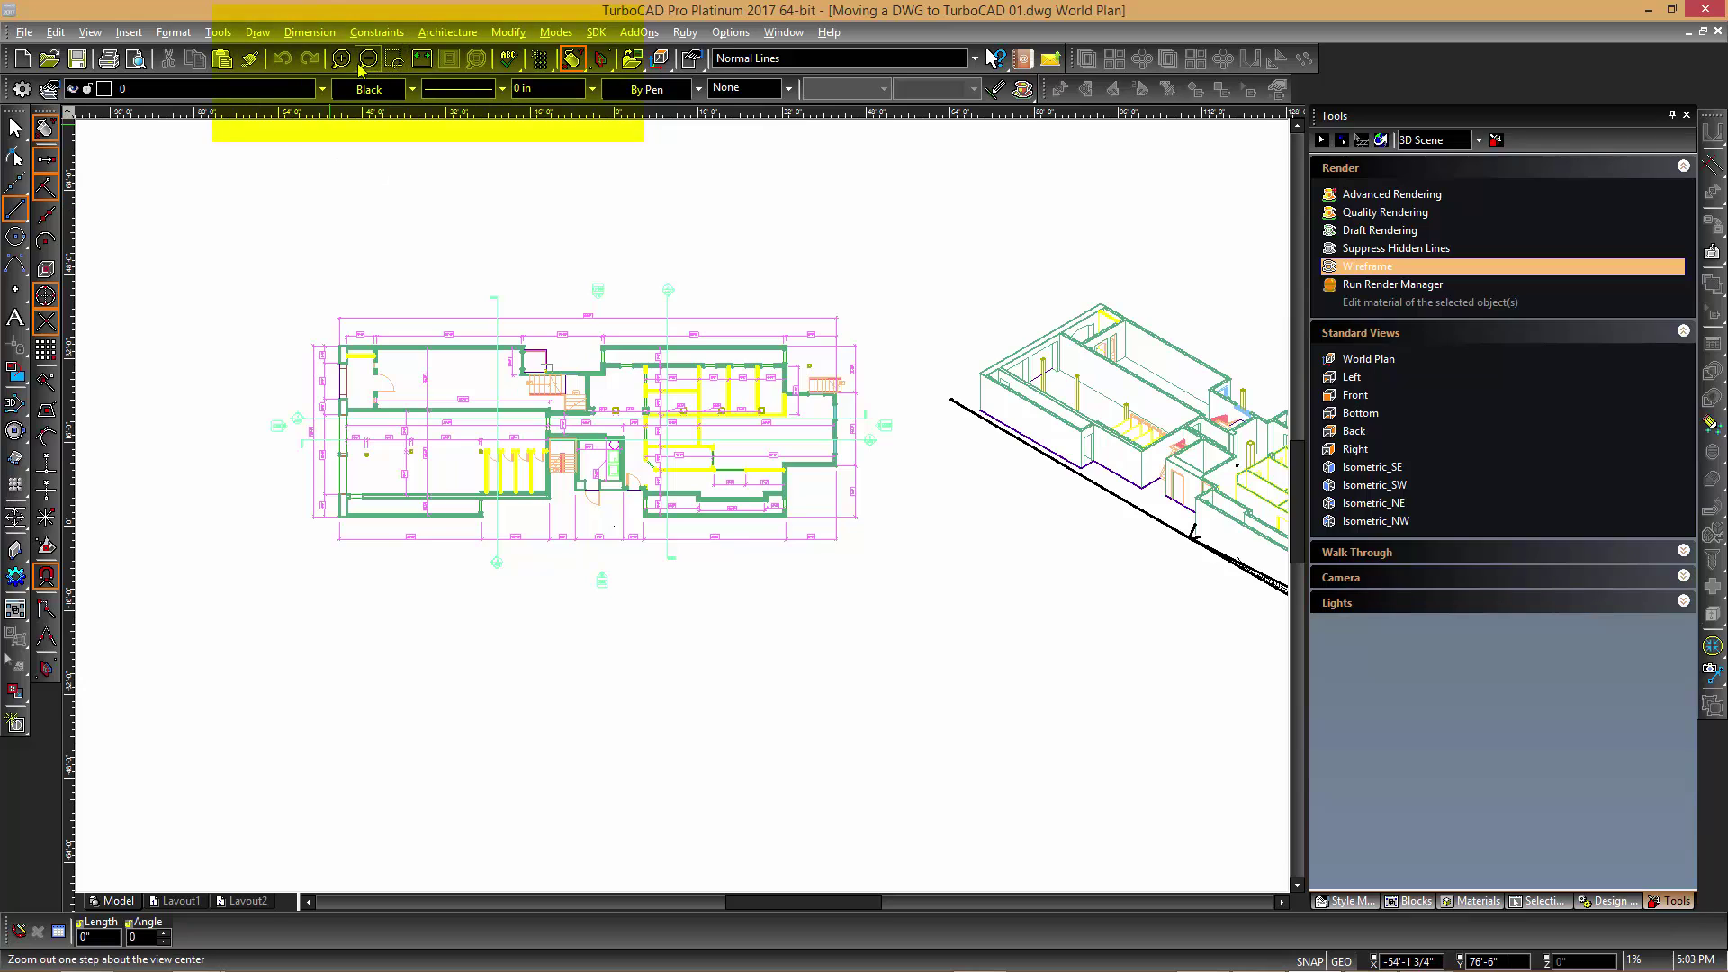
click(421, 60)
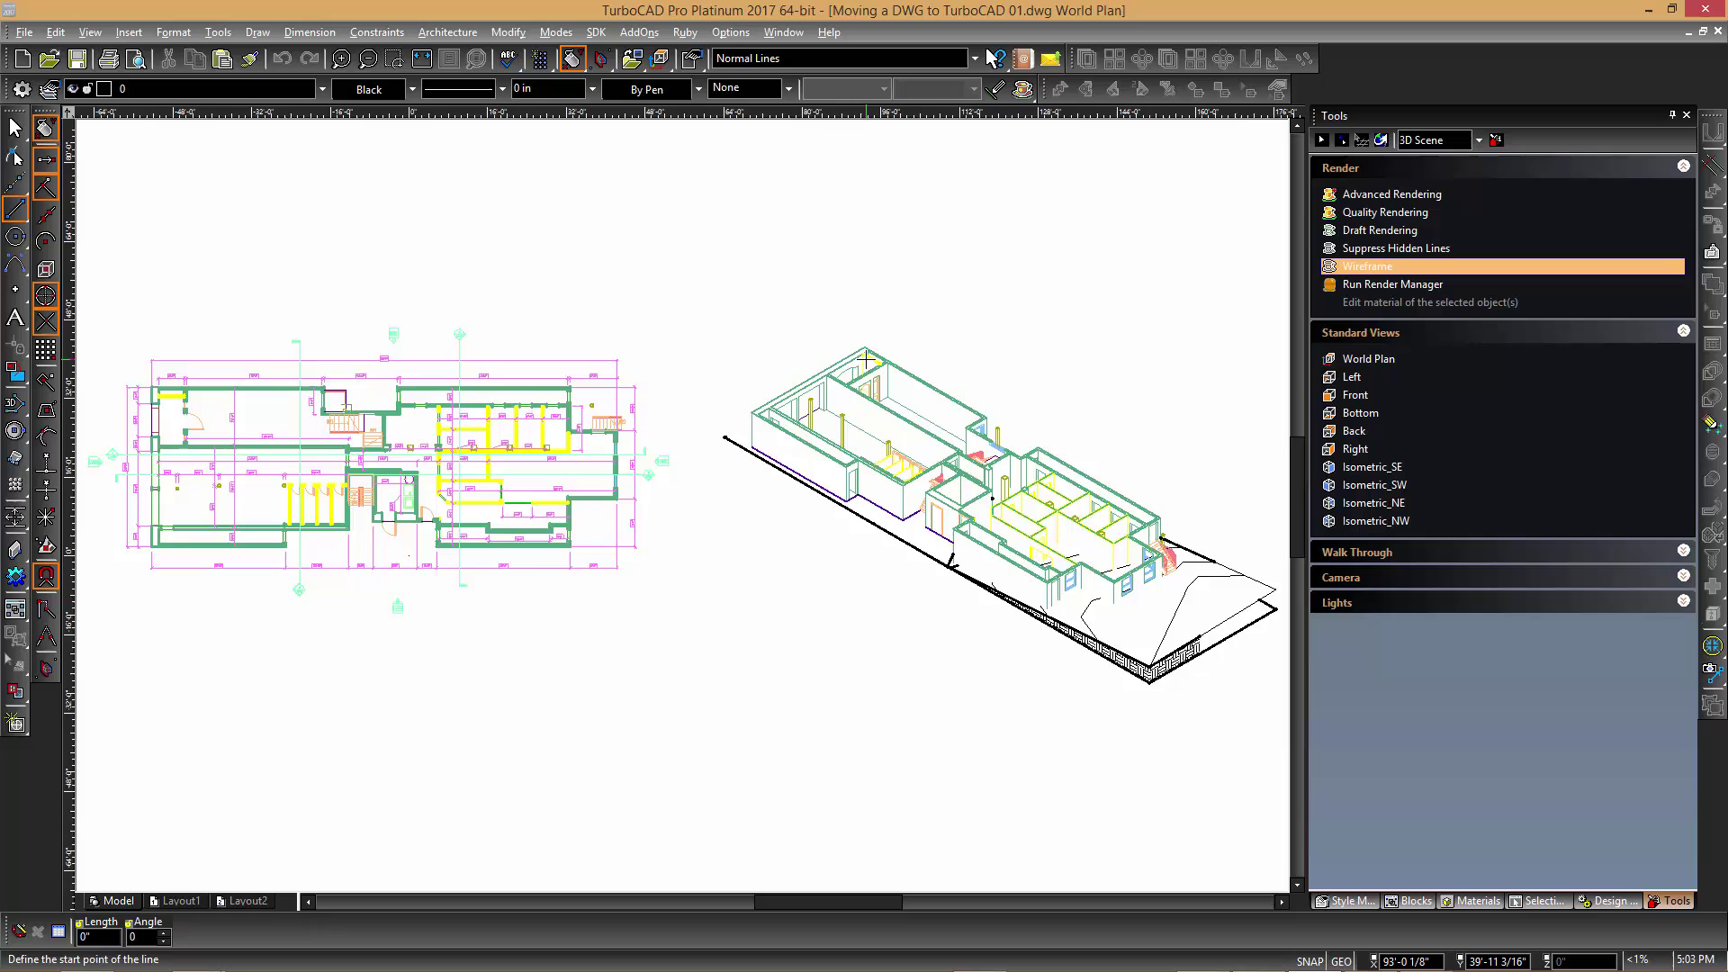
scroll(865, 360, up, 6)
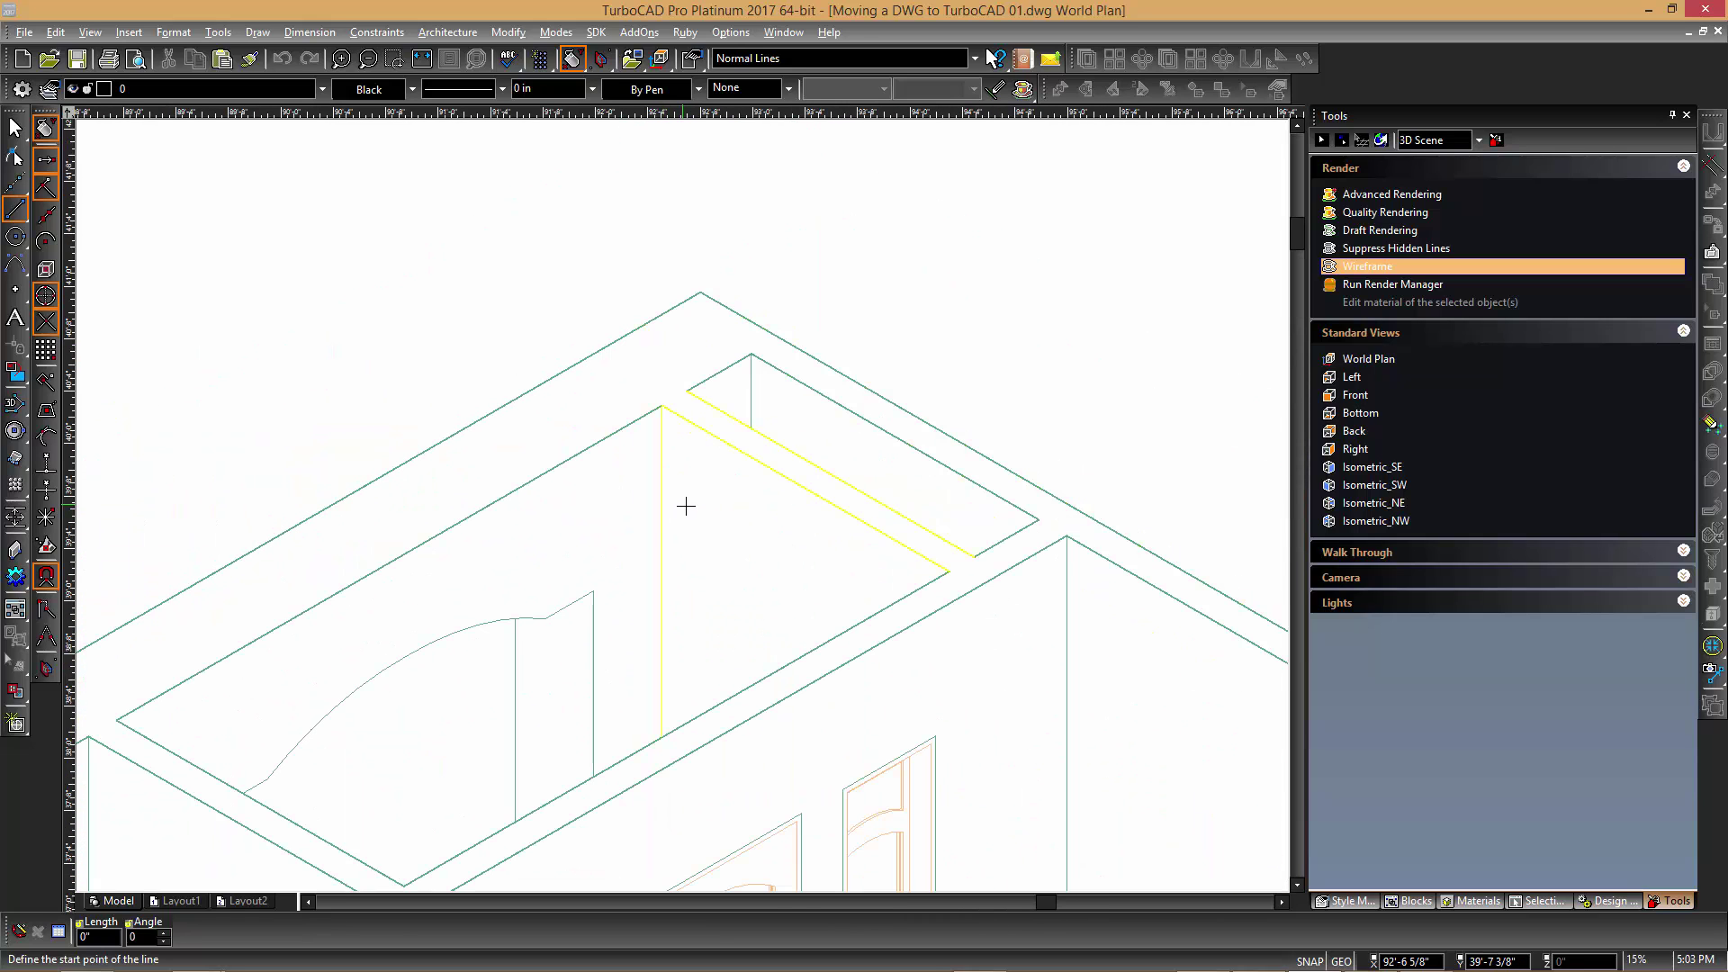
scroll(686, 506, down, 5)
scroll(837, 679, up, 5)
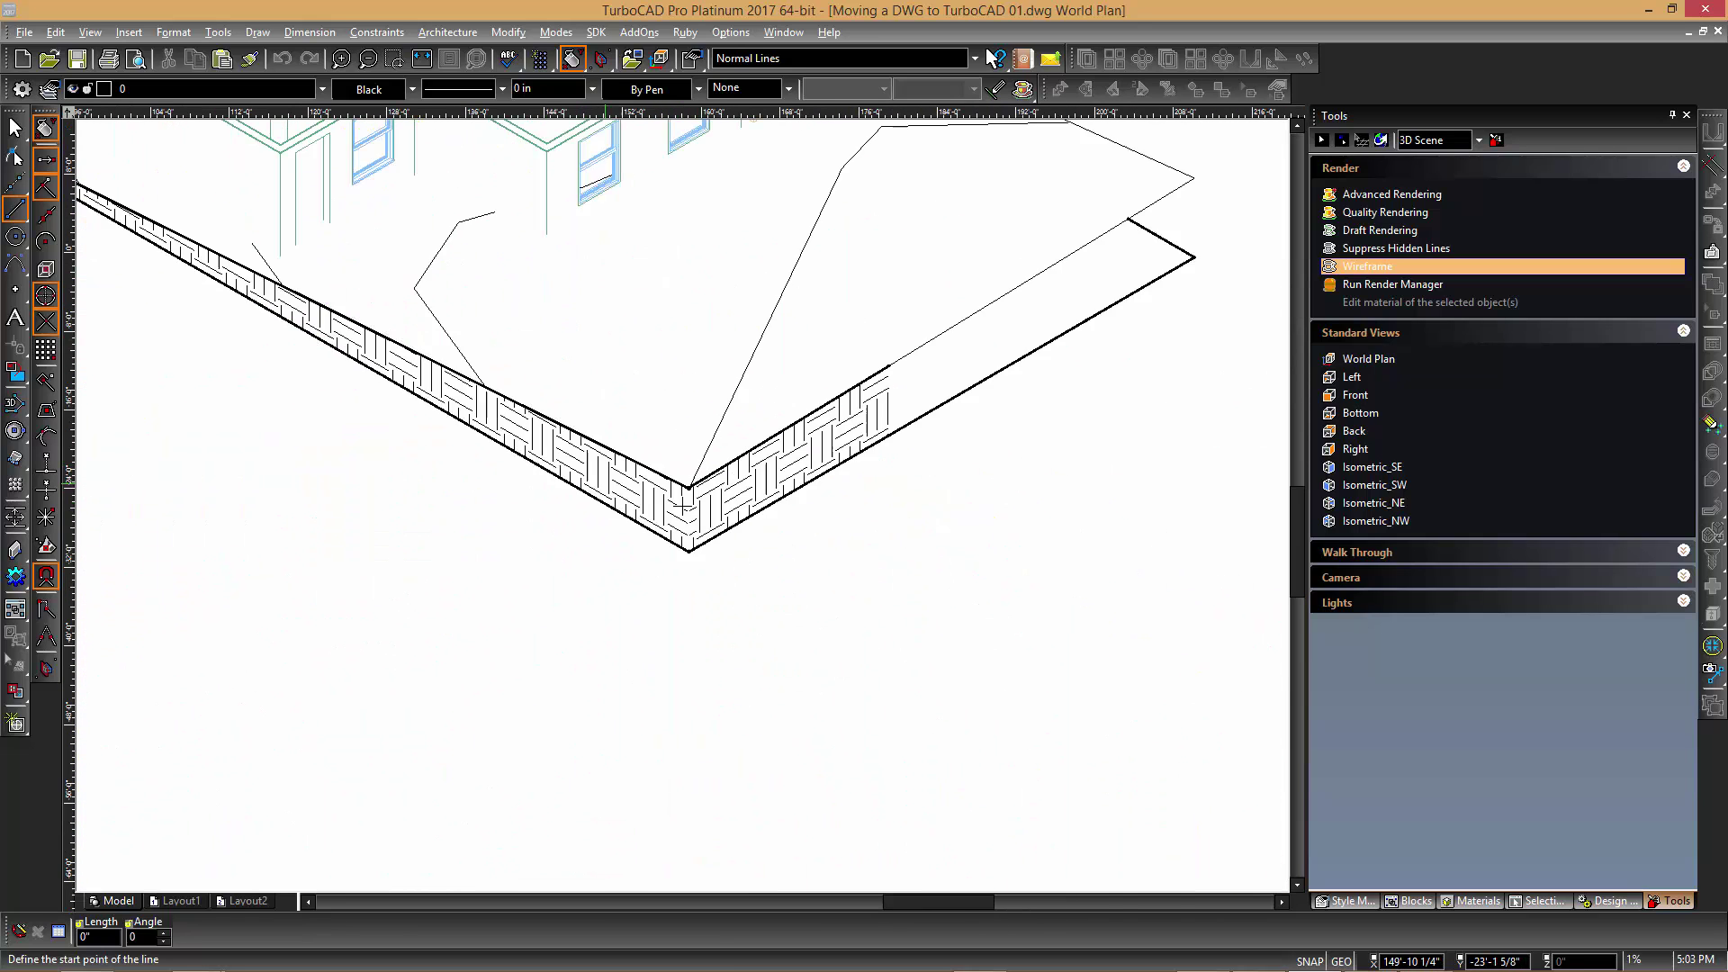
scroll(686, 509, up, 2)
scroll(693, 490, down, 6)
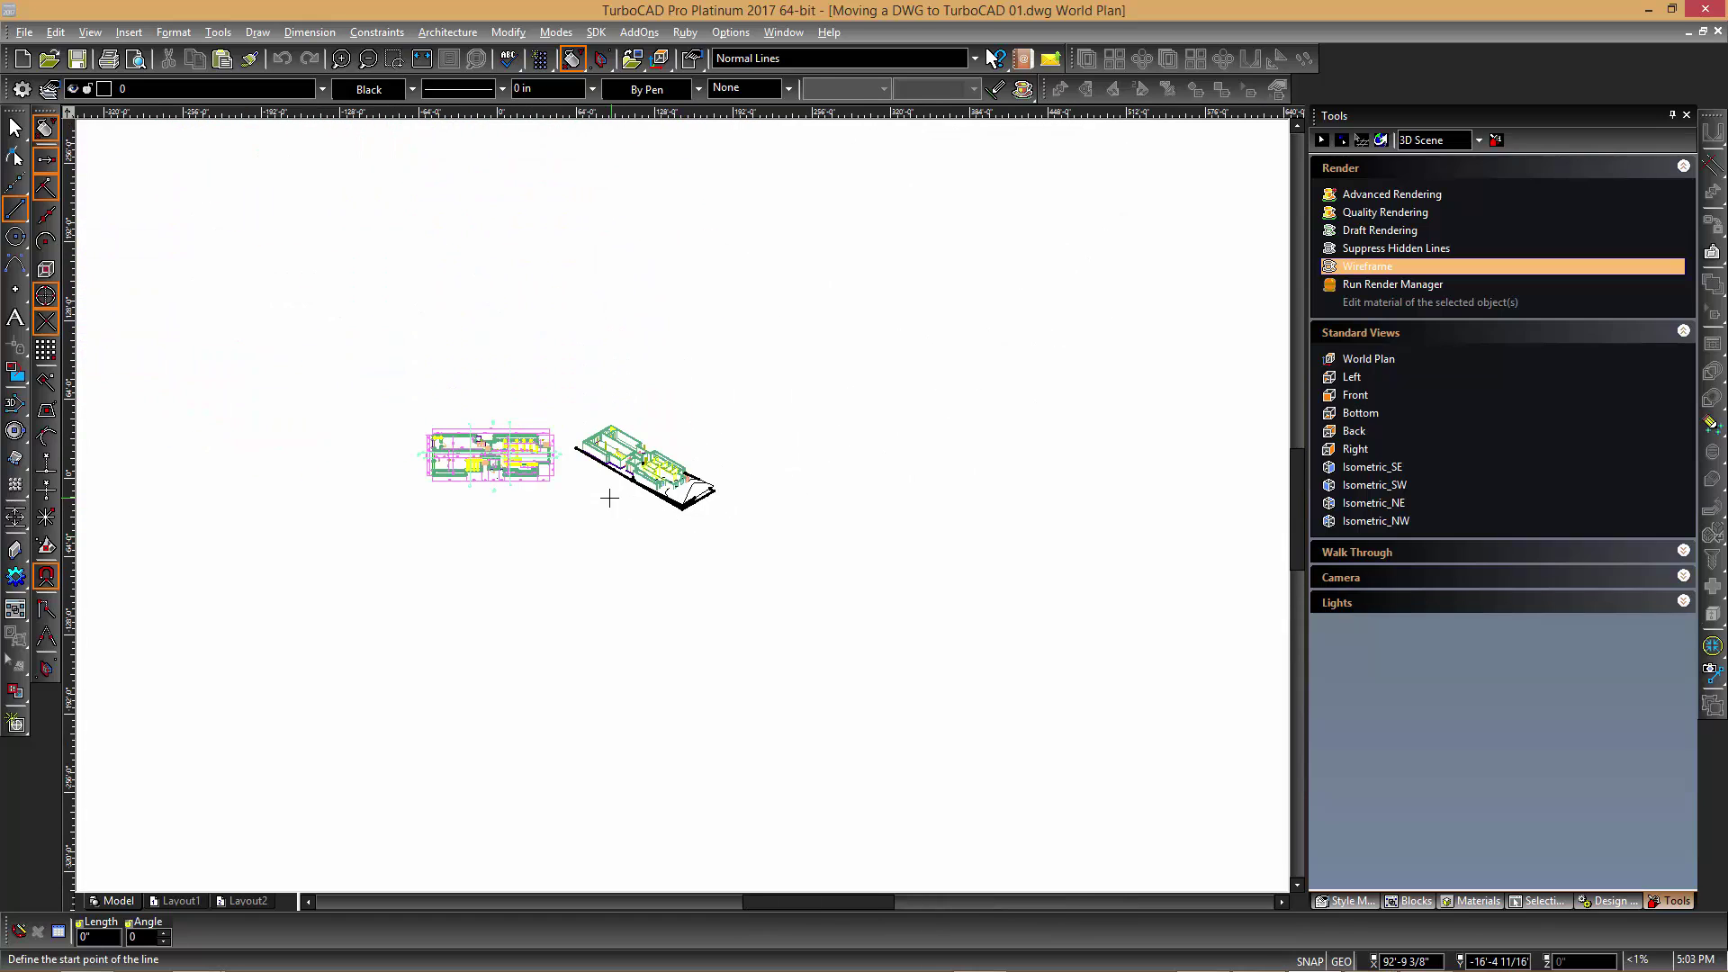
Switch to AutoCAD and examine the floor plan's rooms and dimensions, zooming and panning around the drawing
key(alt+Tab)
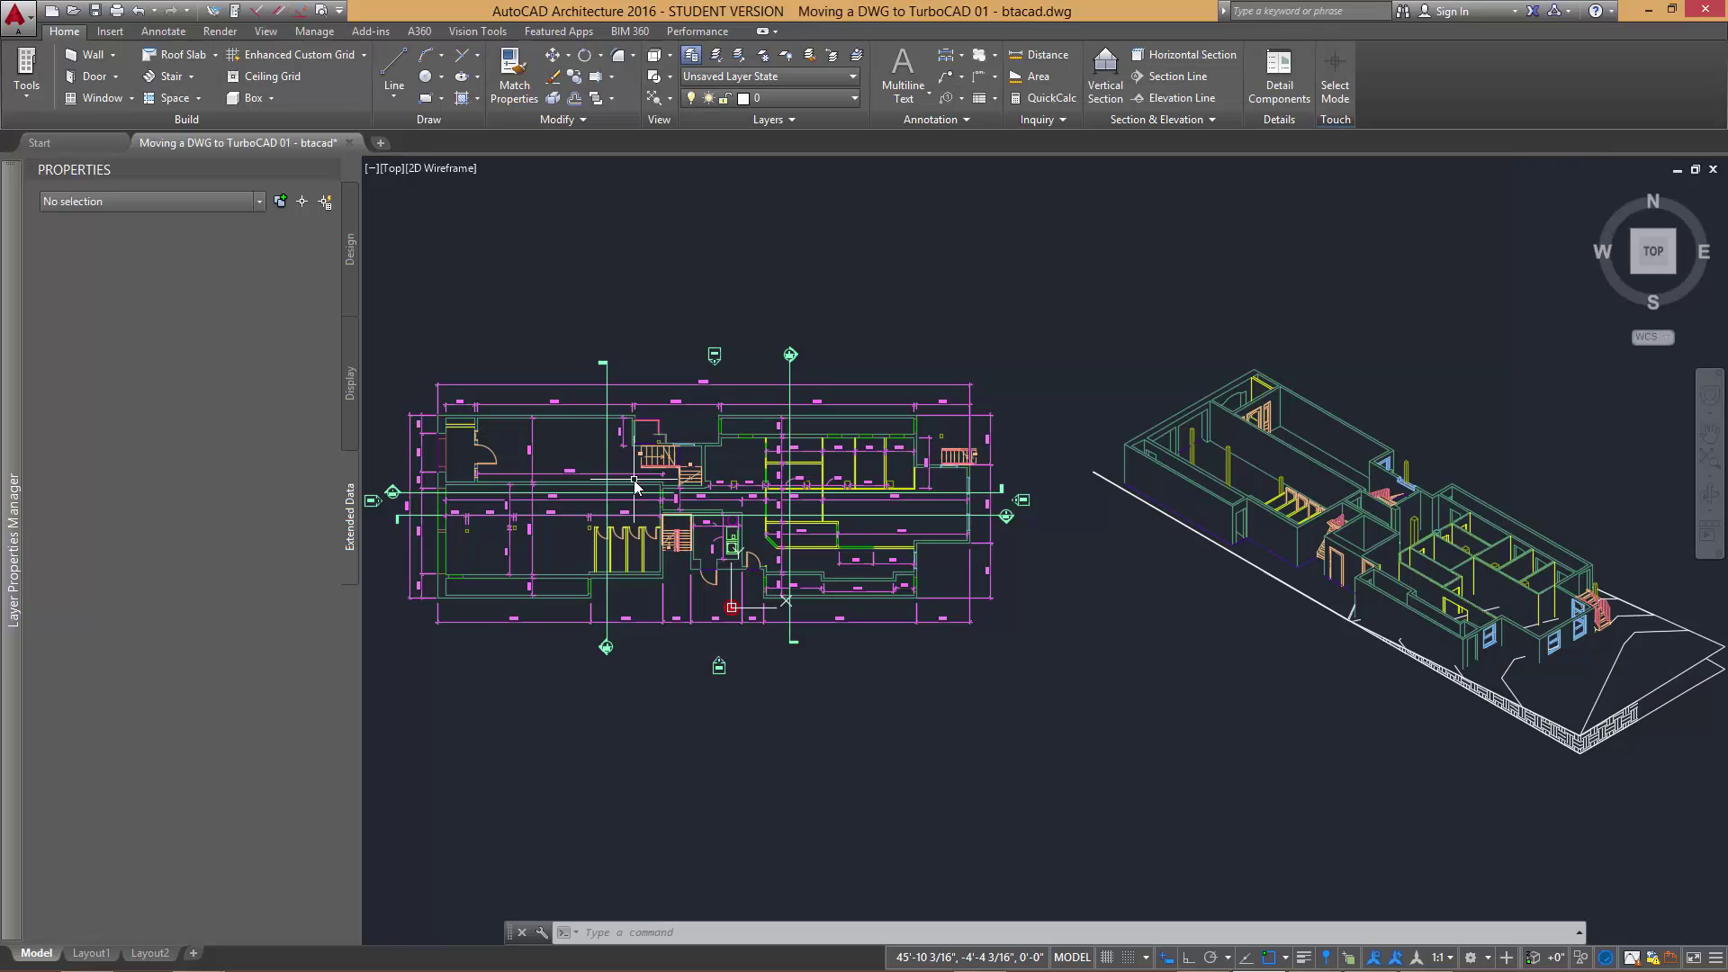
scroll(452, 418, up, 5)
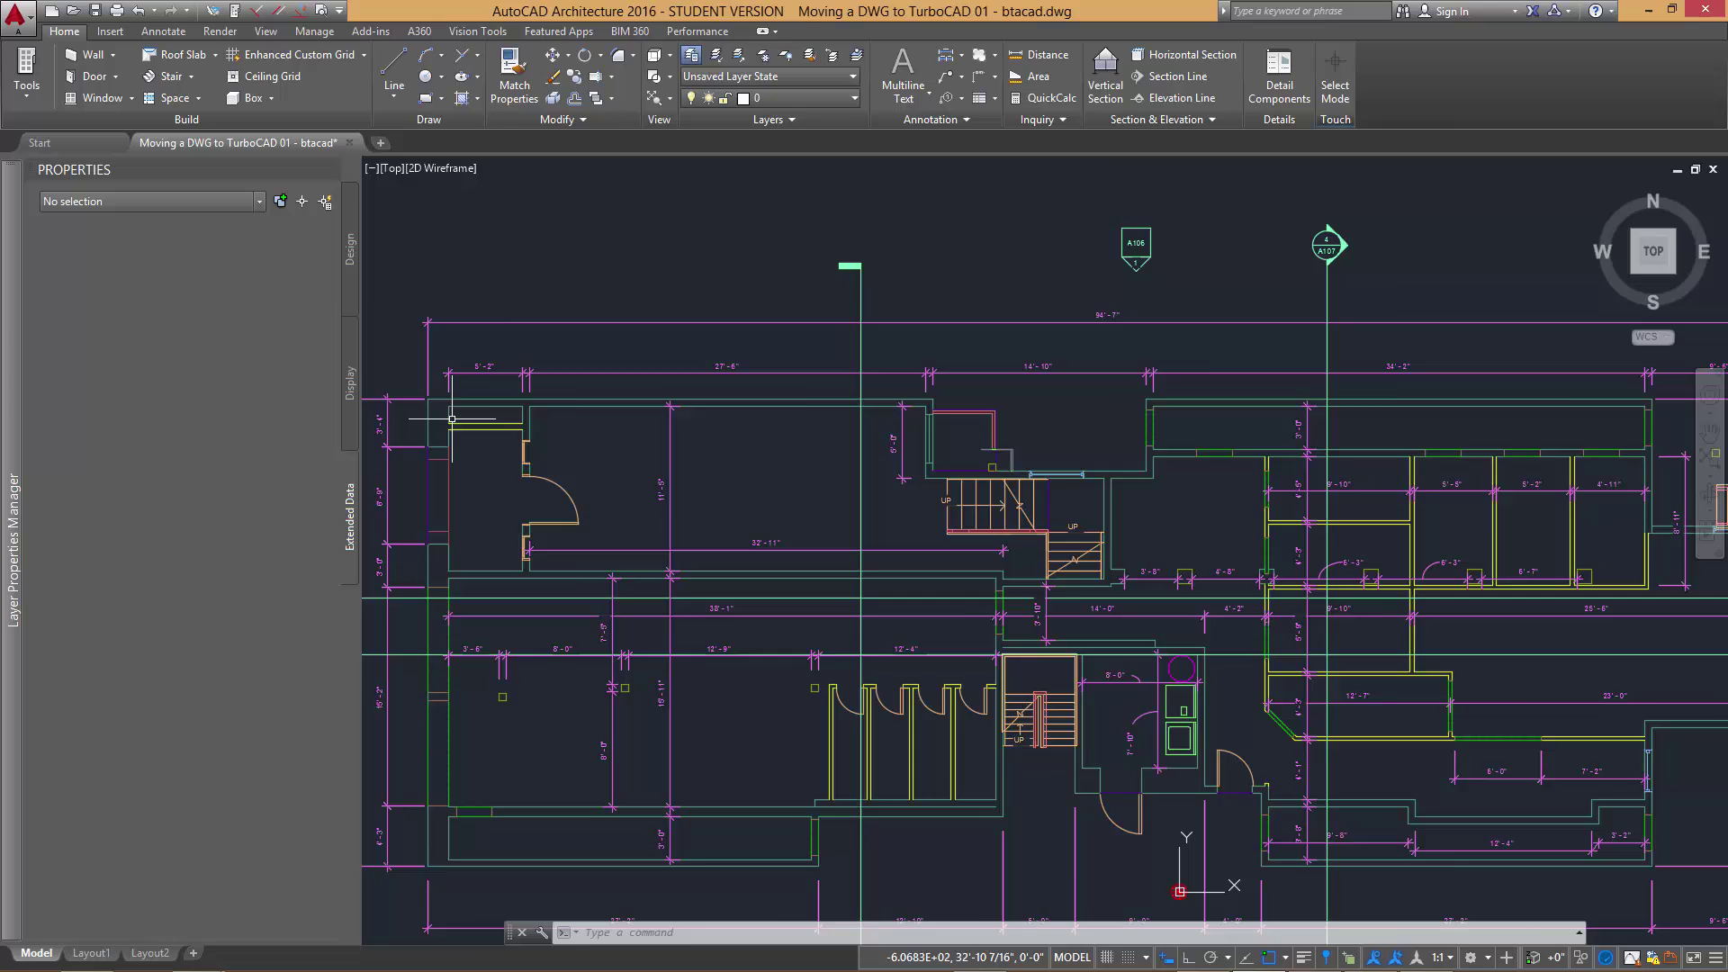
scroll(423, 387, up, 3)
scroll(540, 504, down, 7)
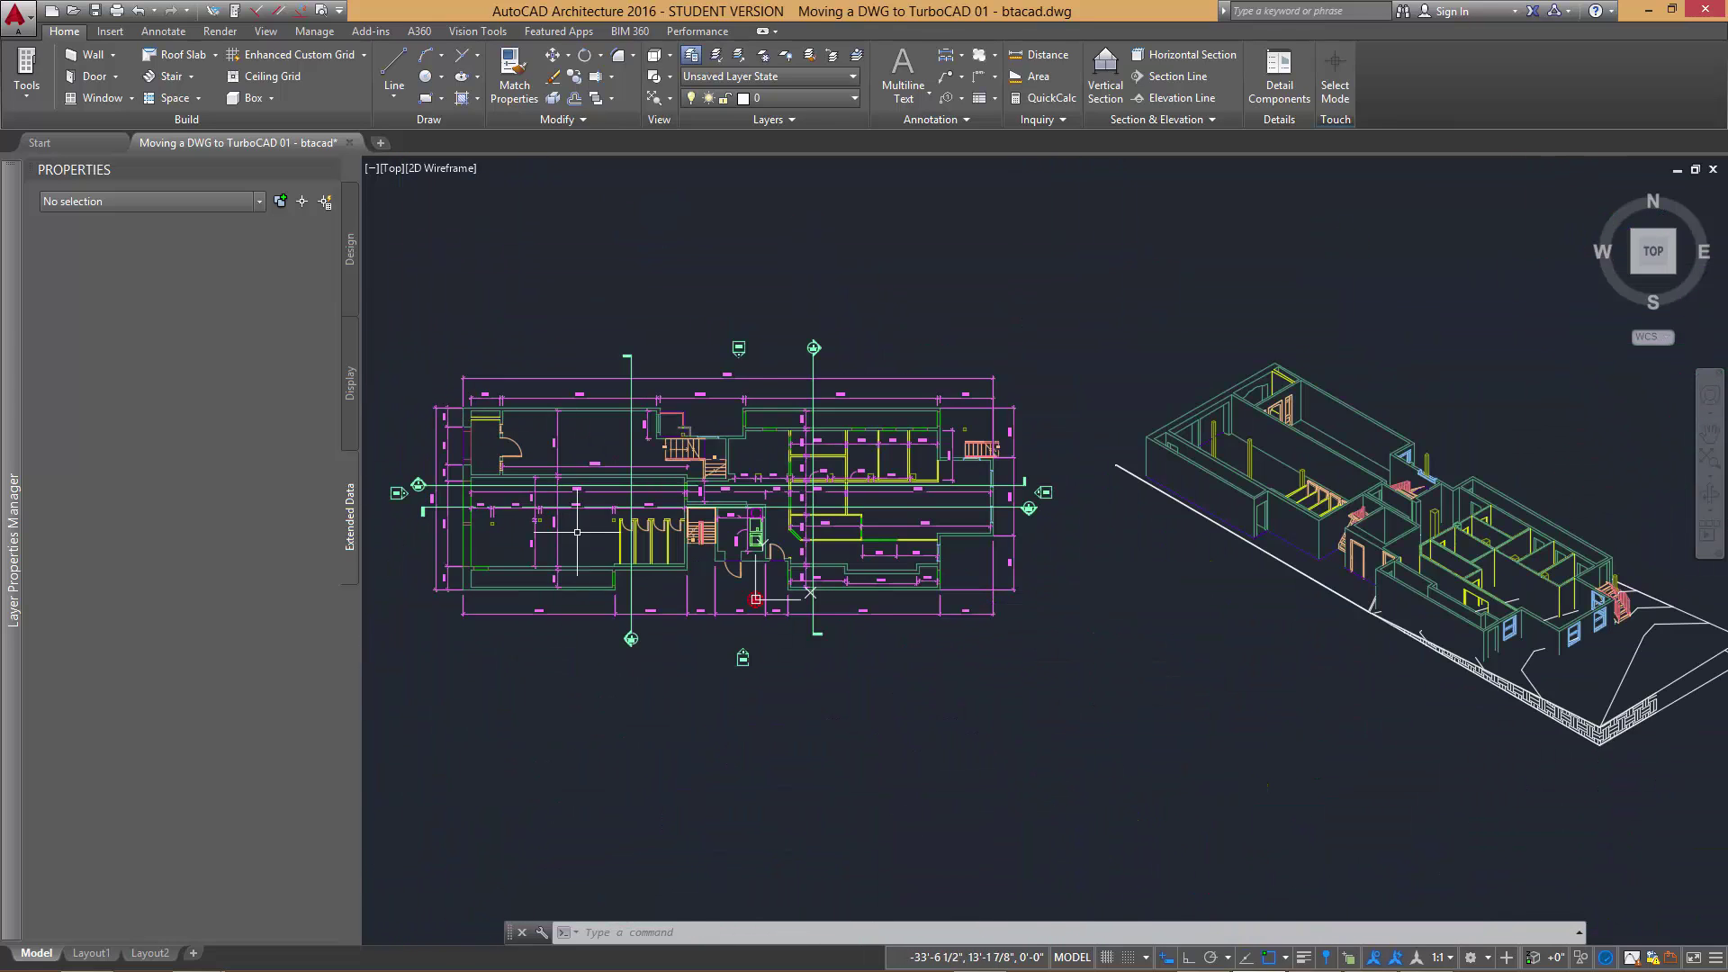
scroll(577, 532, up, 2)
scroll(905, 581, down, 3)
scroll(1104, 610, up, 3)
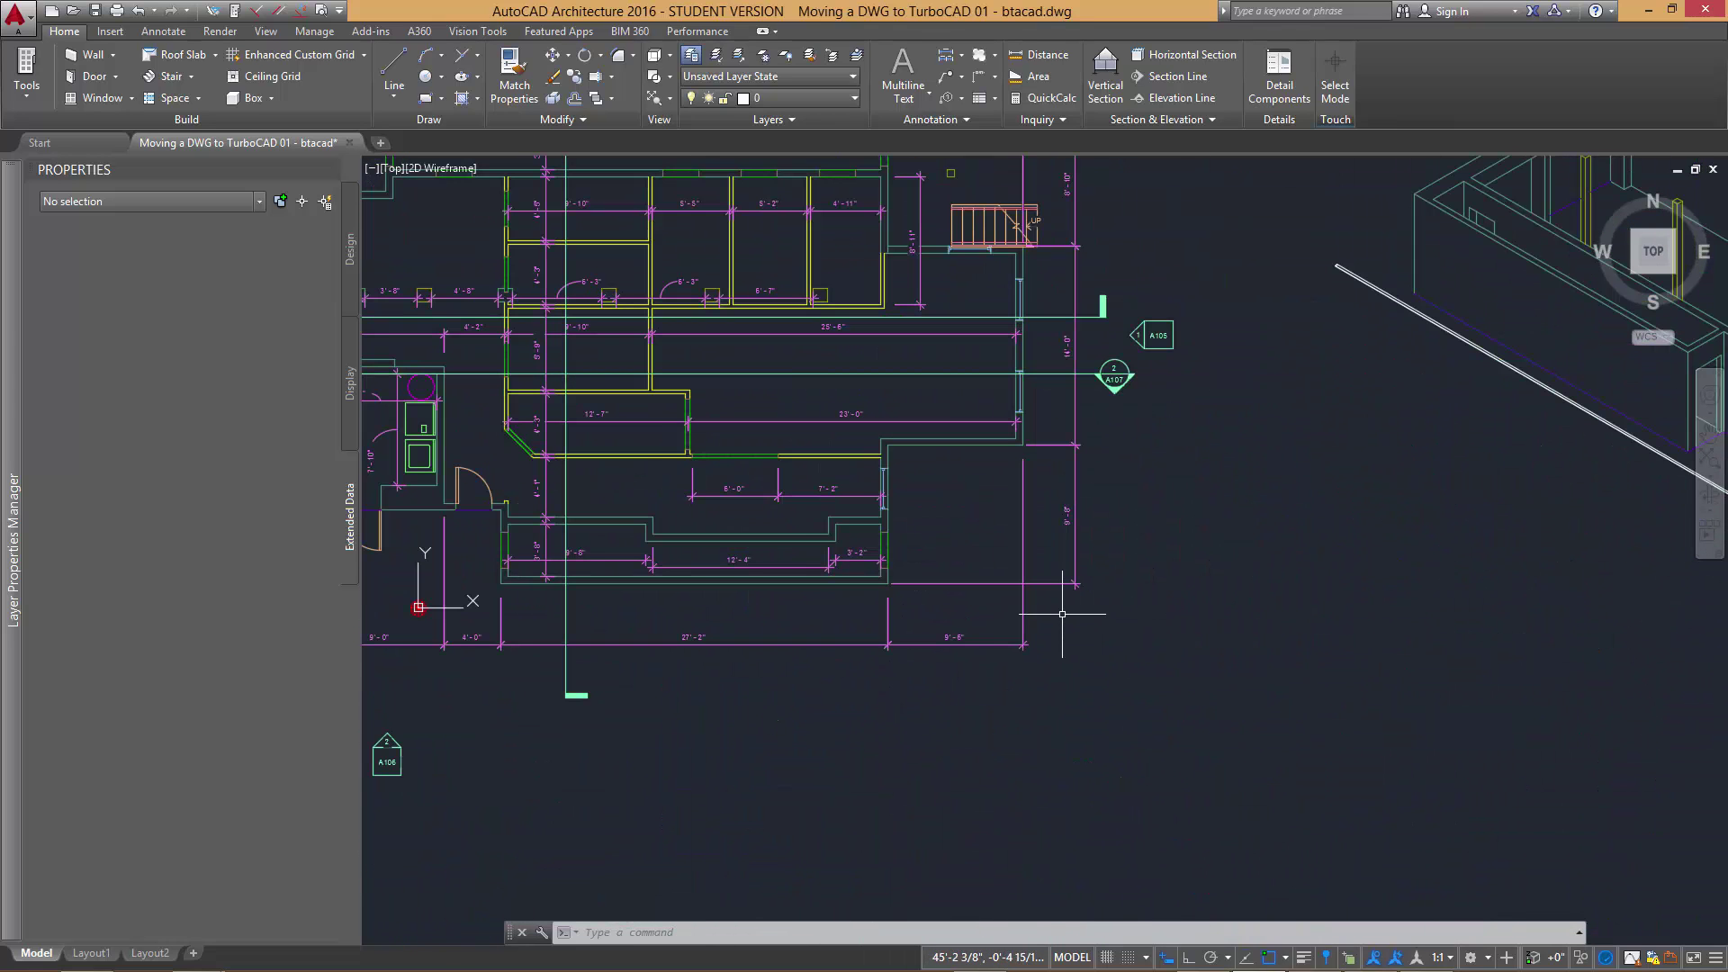
scroll(910, 513, down, 2)
scroll(891, 513, down, 5)
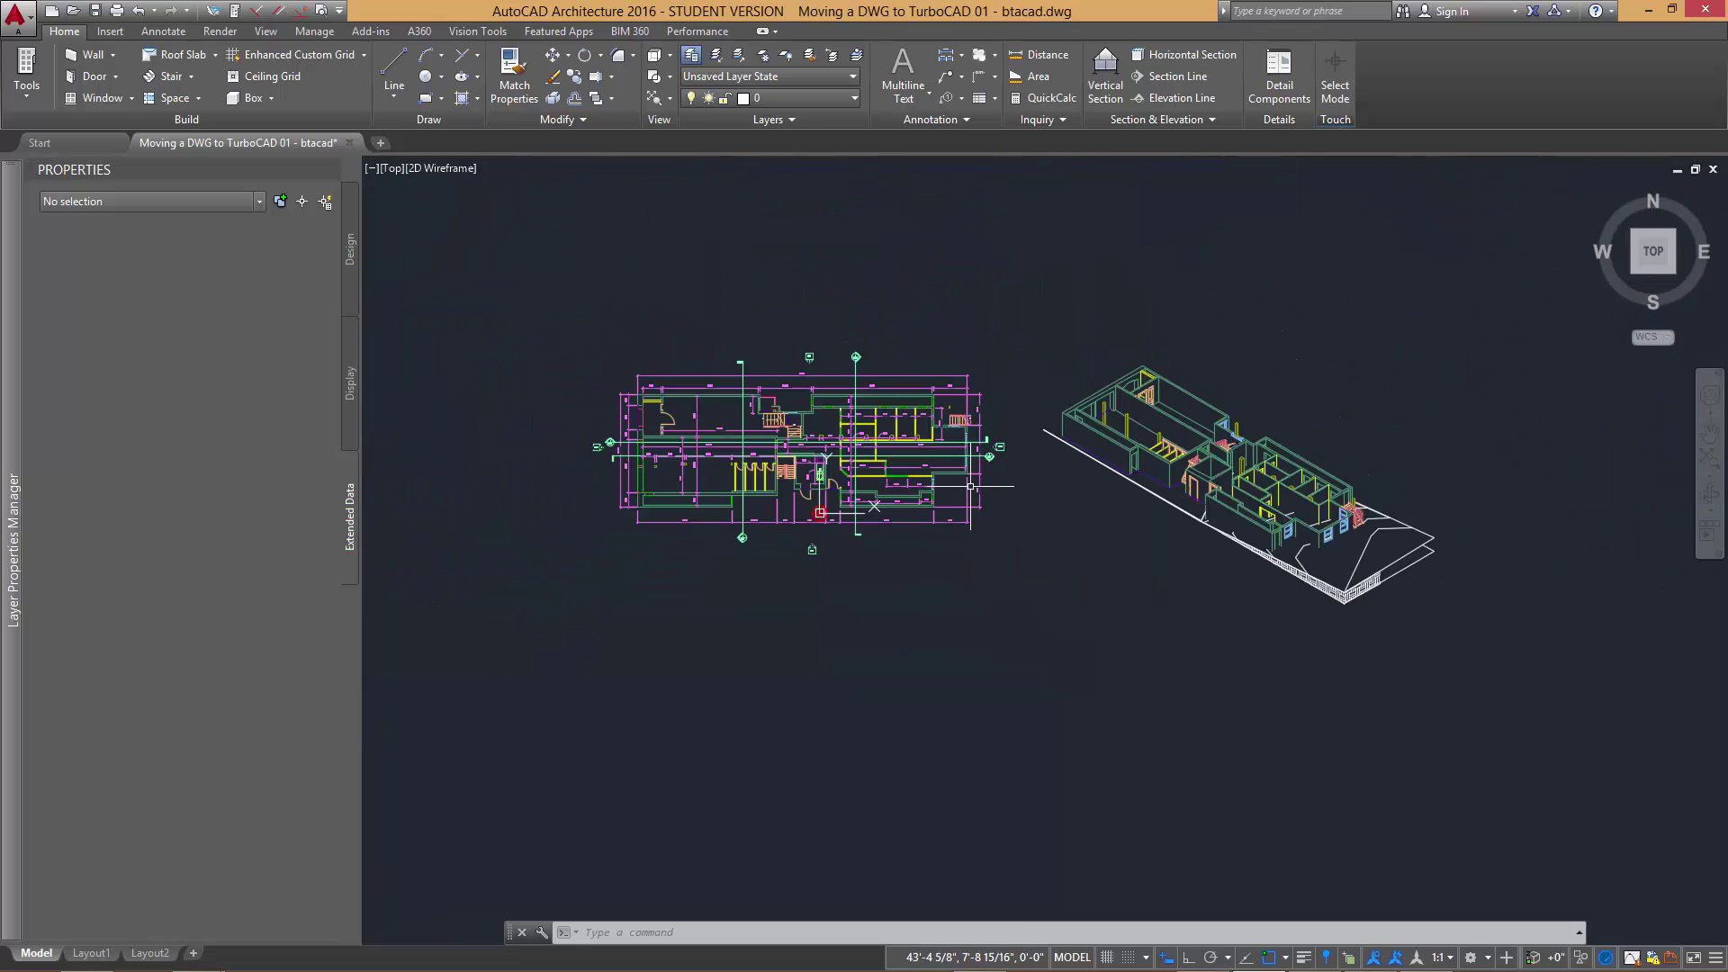
scroll(971, 486, up, 6)
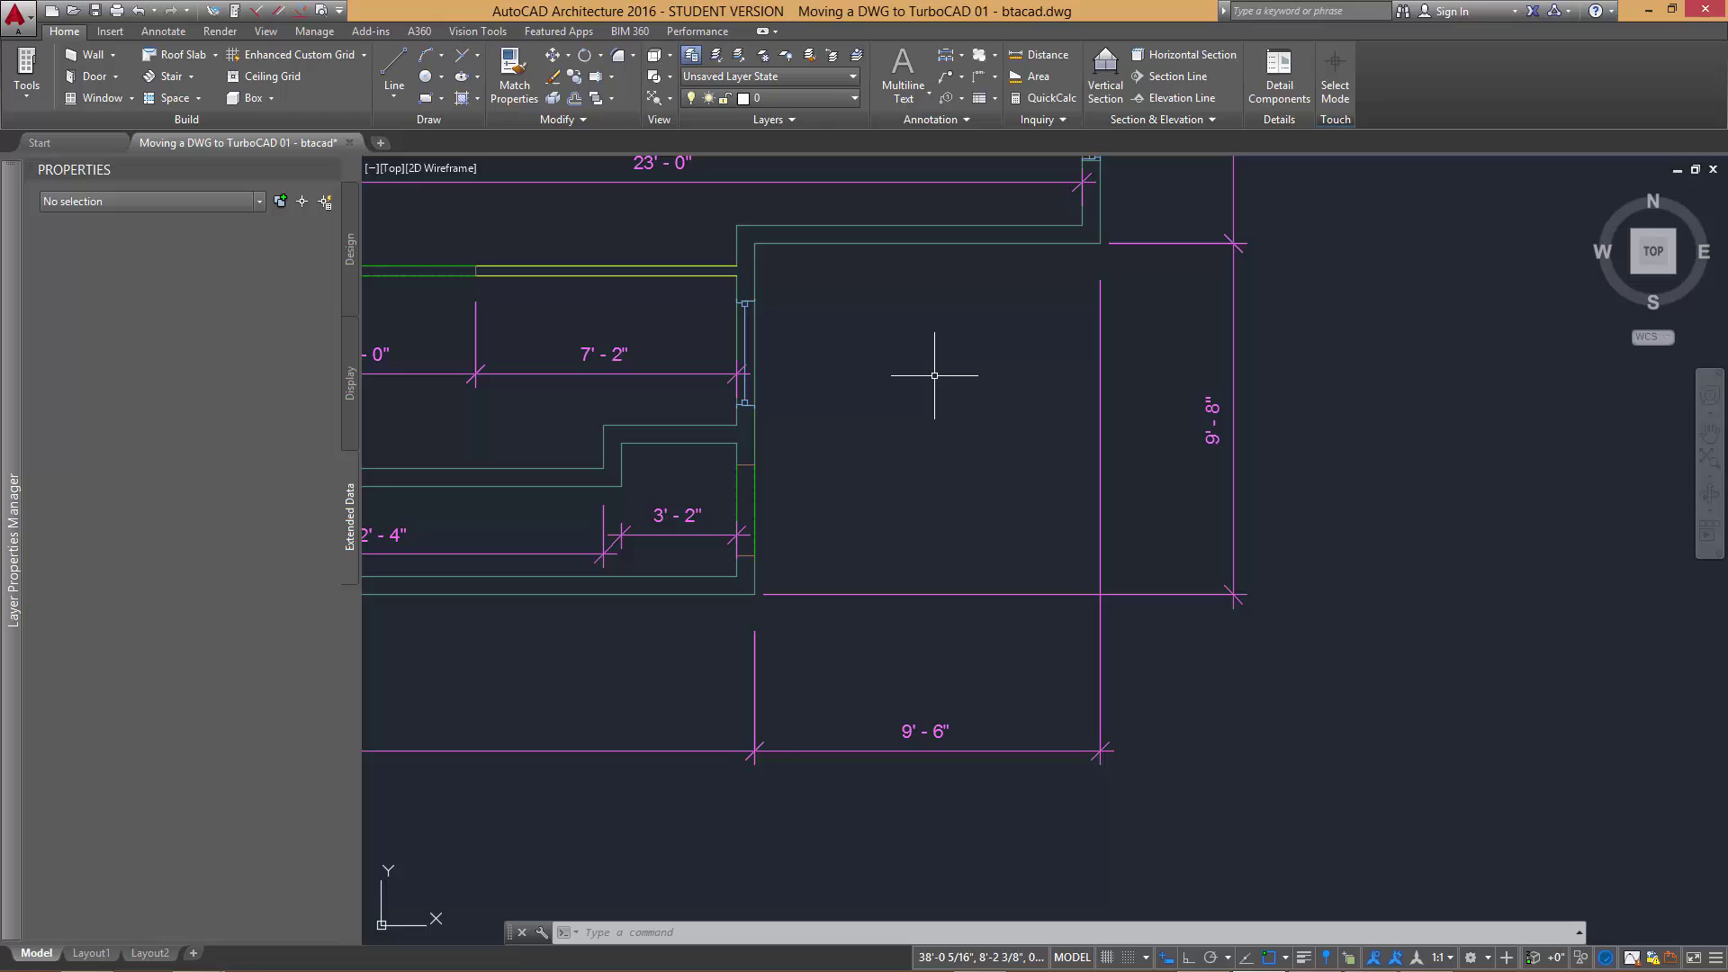
middle_drag(855, 352, 926, 376)
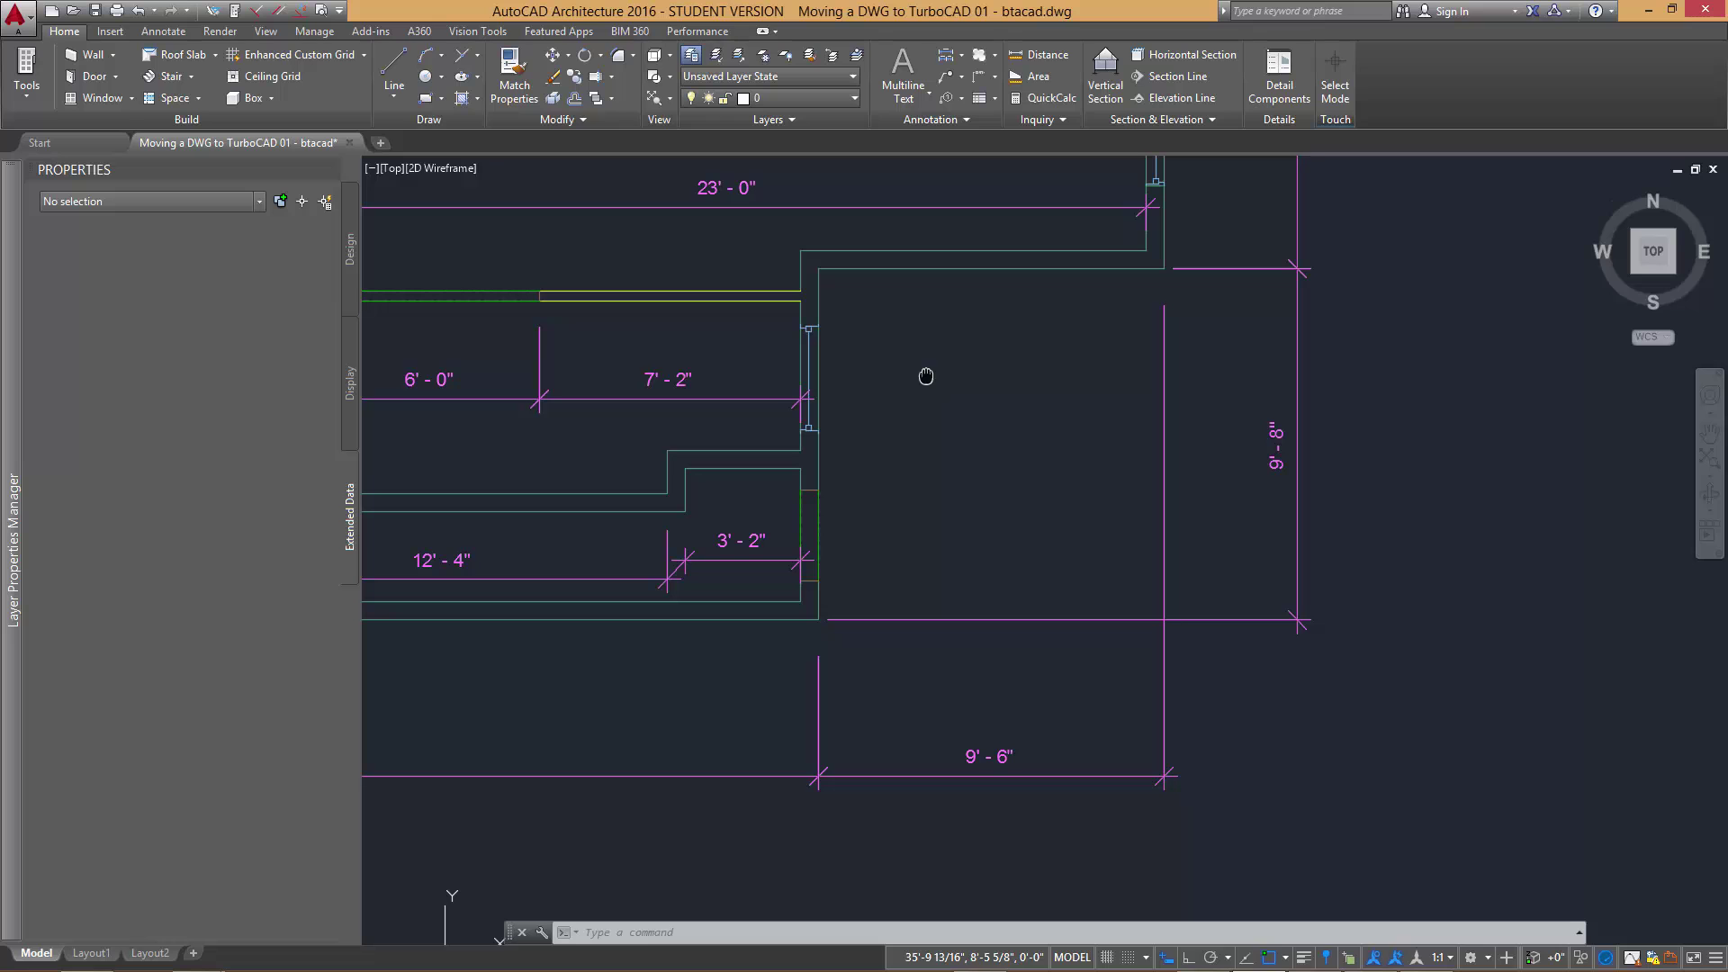
mouse_move(927, 376)
middle_down()
mouse_move(1034, 455)
mouse_move(1327, 509)
mouse_move(1412, 478)
mouse_move(1296, 417)
mouse_move(1265, 455)
mouse_move(660, 366)
mouse_move(970, 446)
middle_up()
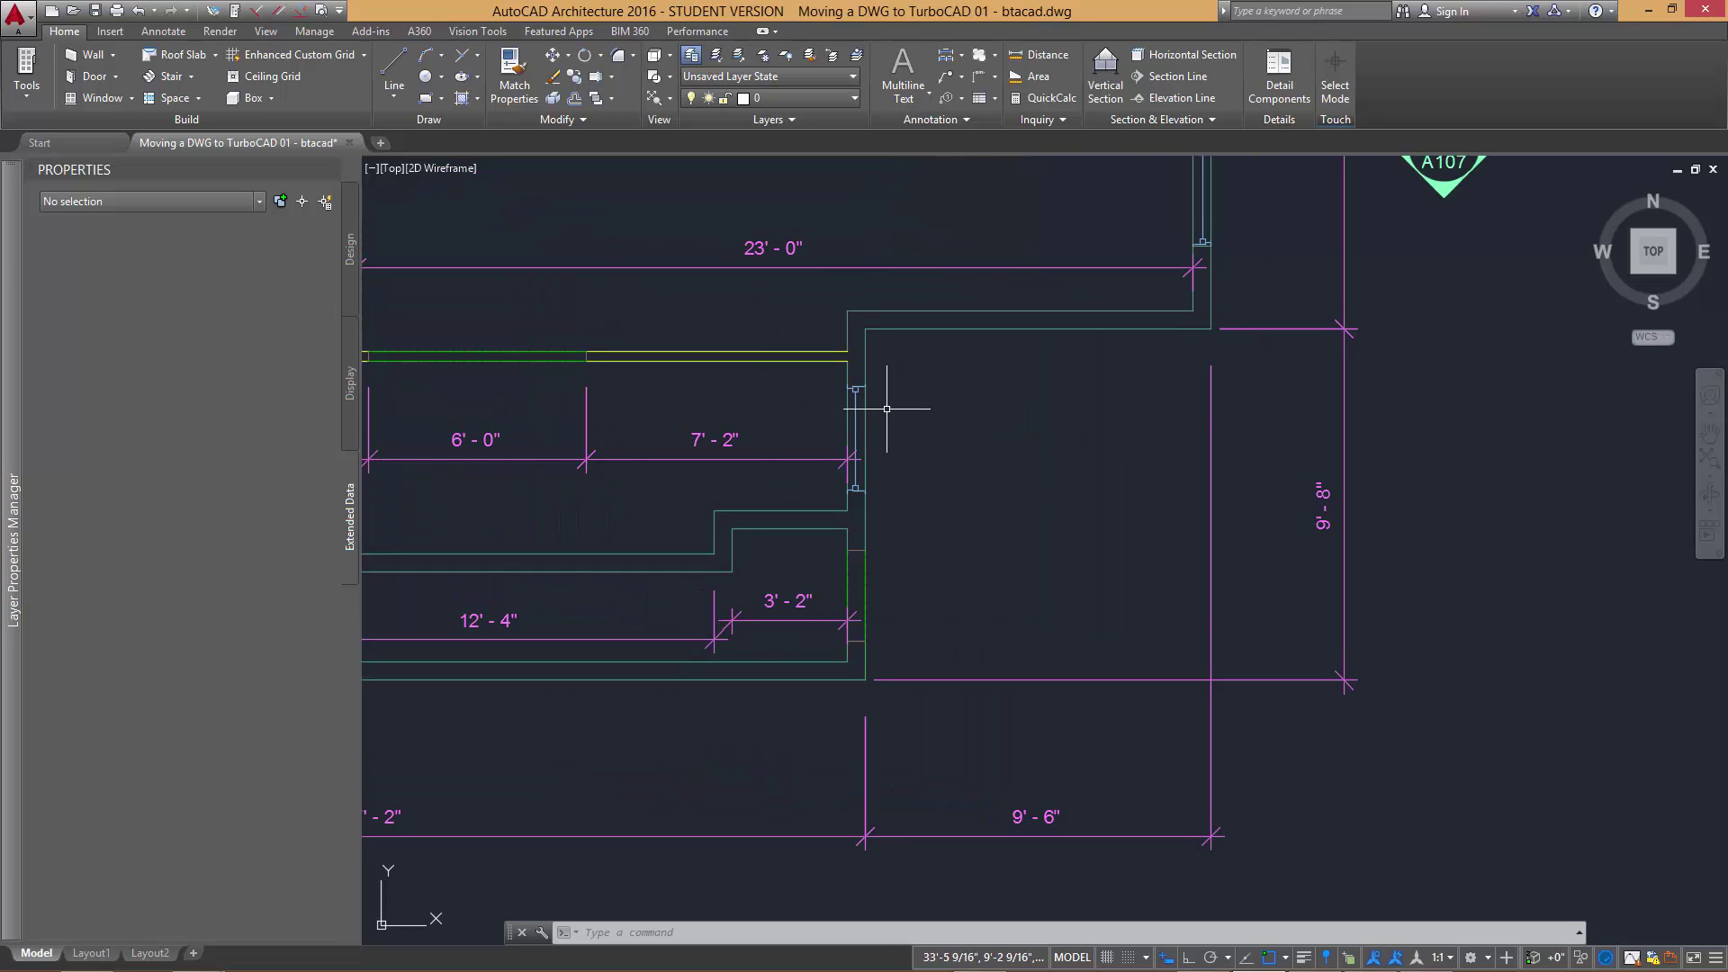
Switch to TurboCAD, try to pan the floor plan with the mouse wheel, and restore the World Plan view
key(alt+Tab)
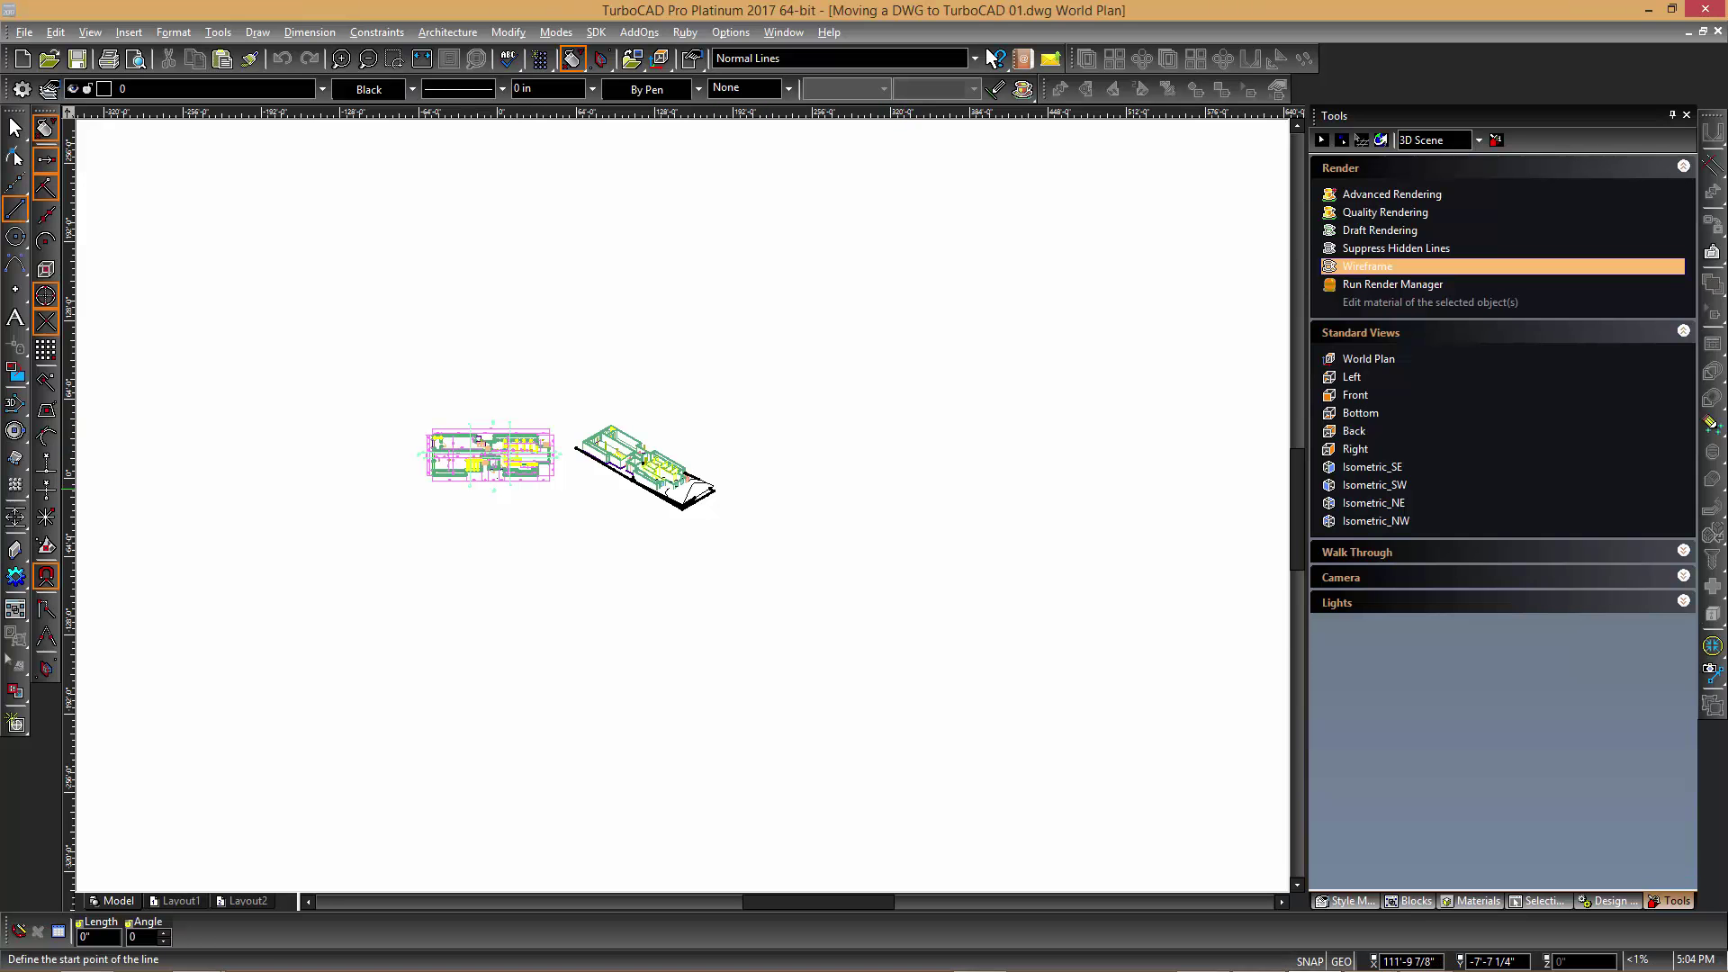
scroll(365, 660, up, 2)
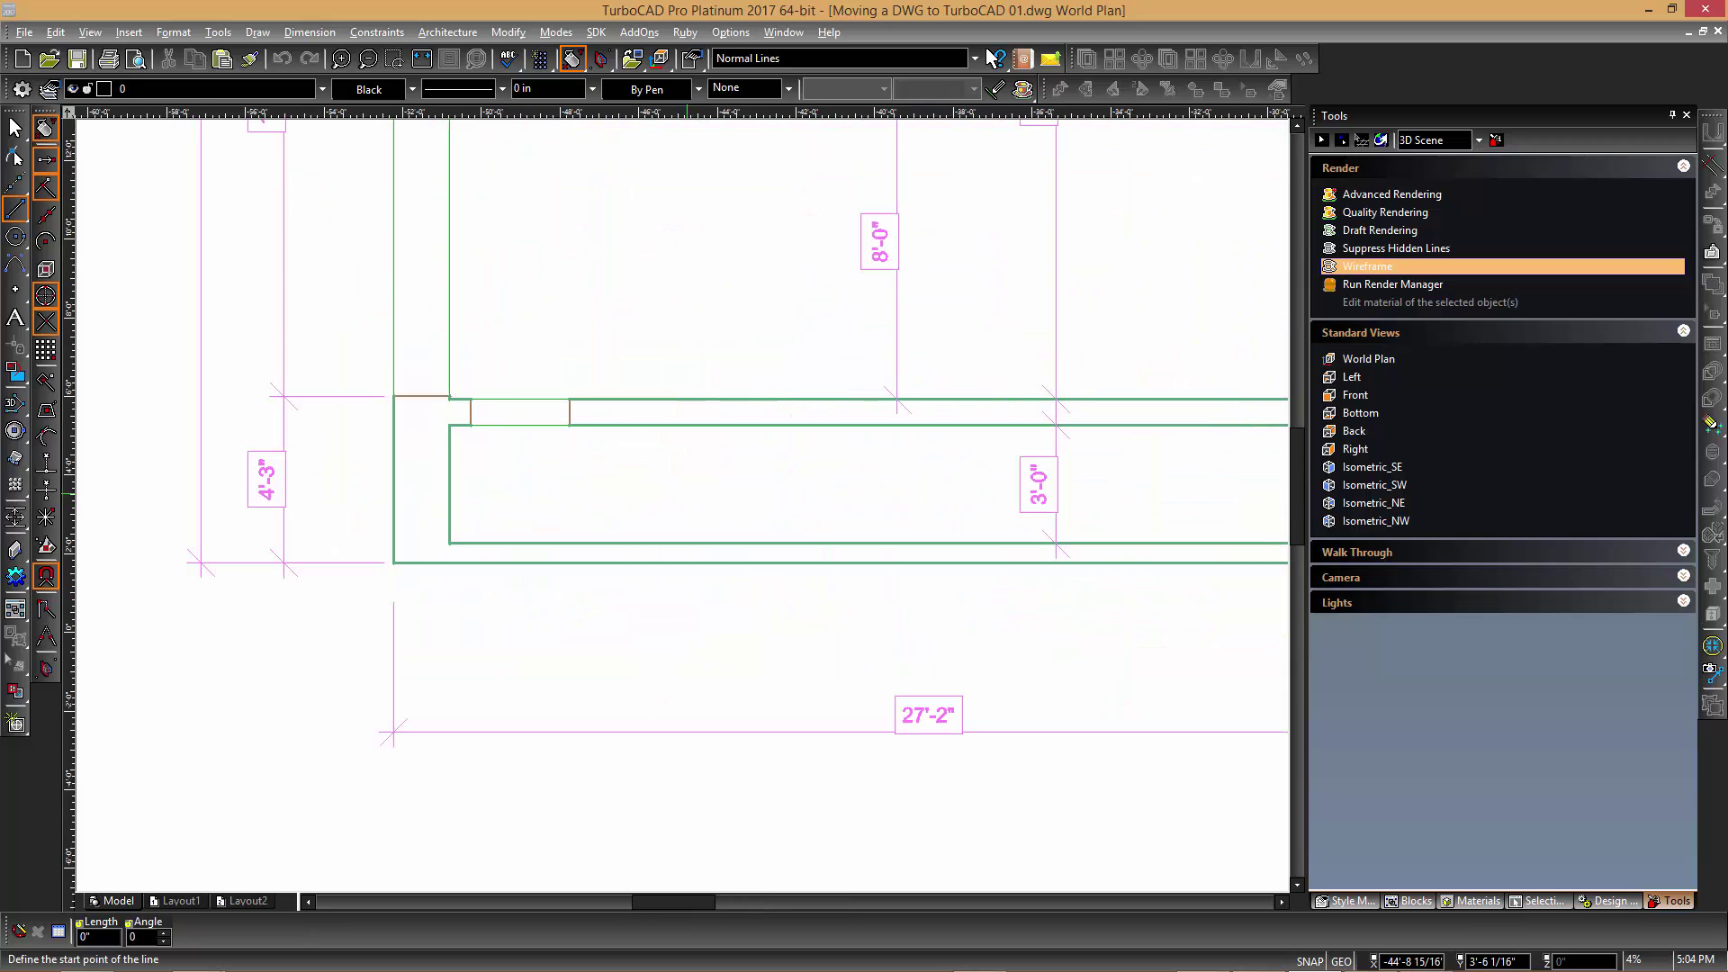
middle_drag(546, 494, 726, 535)
scroll(681, 499, down, 5)
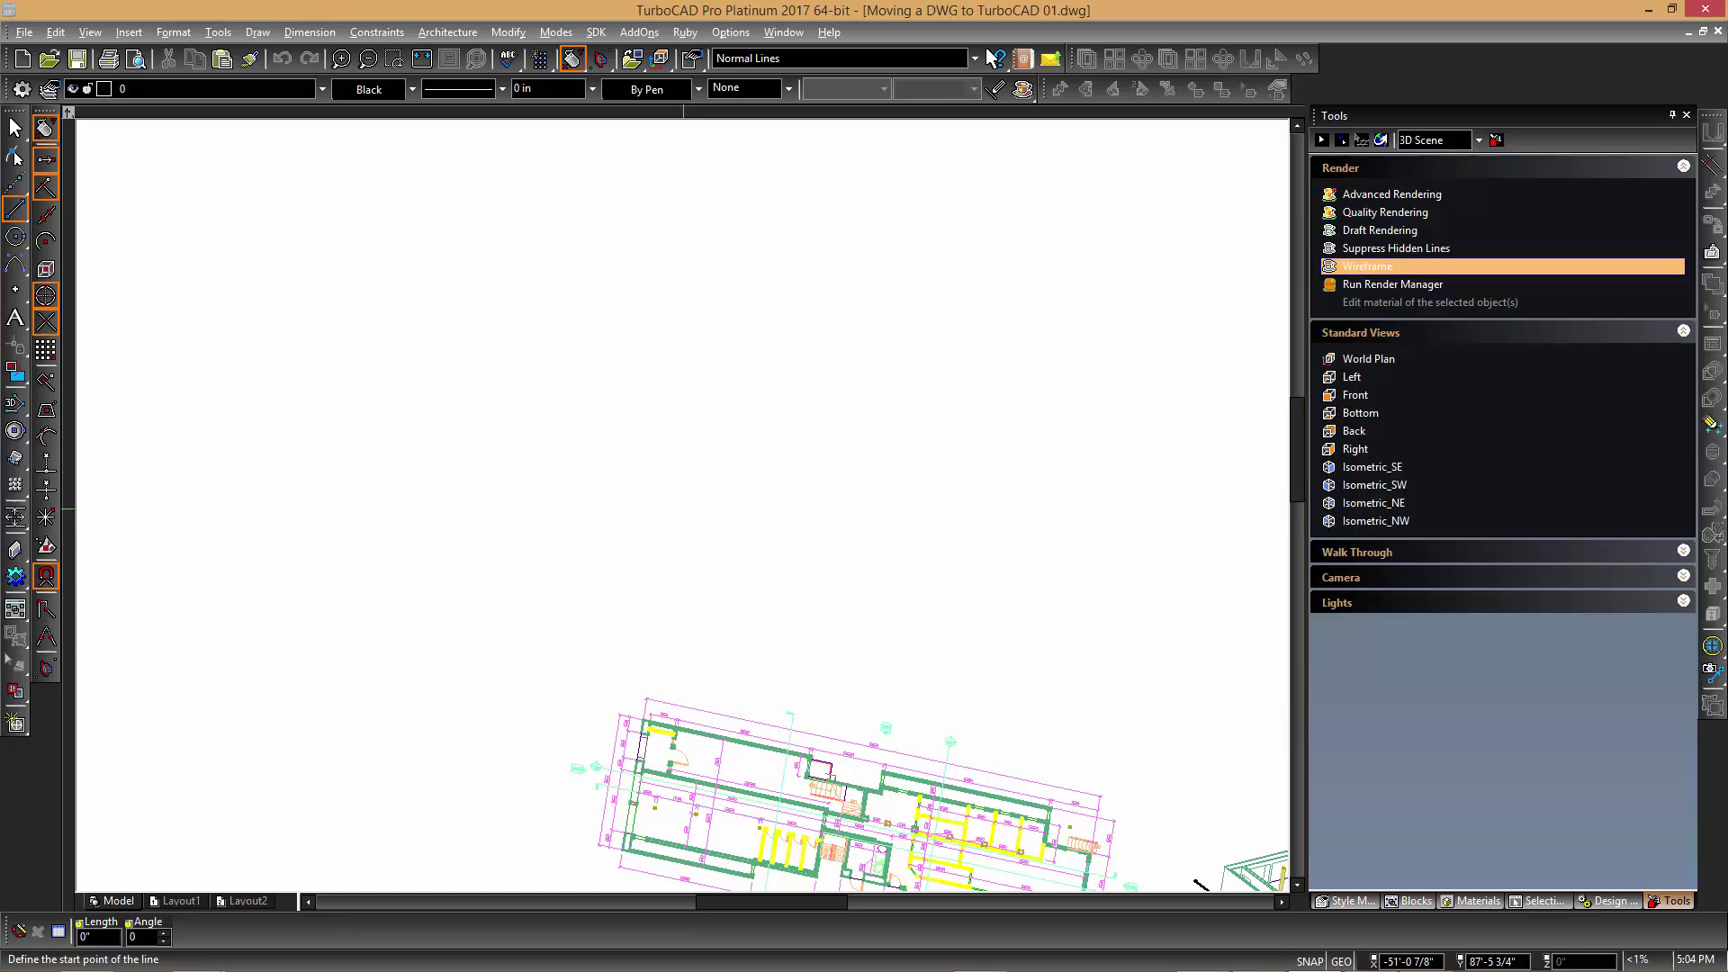
scroll(725, 552, up, 3)
scroll(531, 185, up, 3)
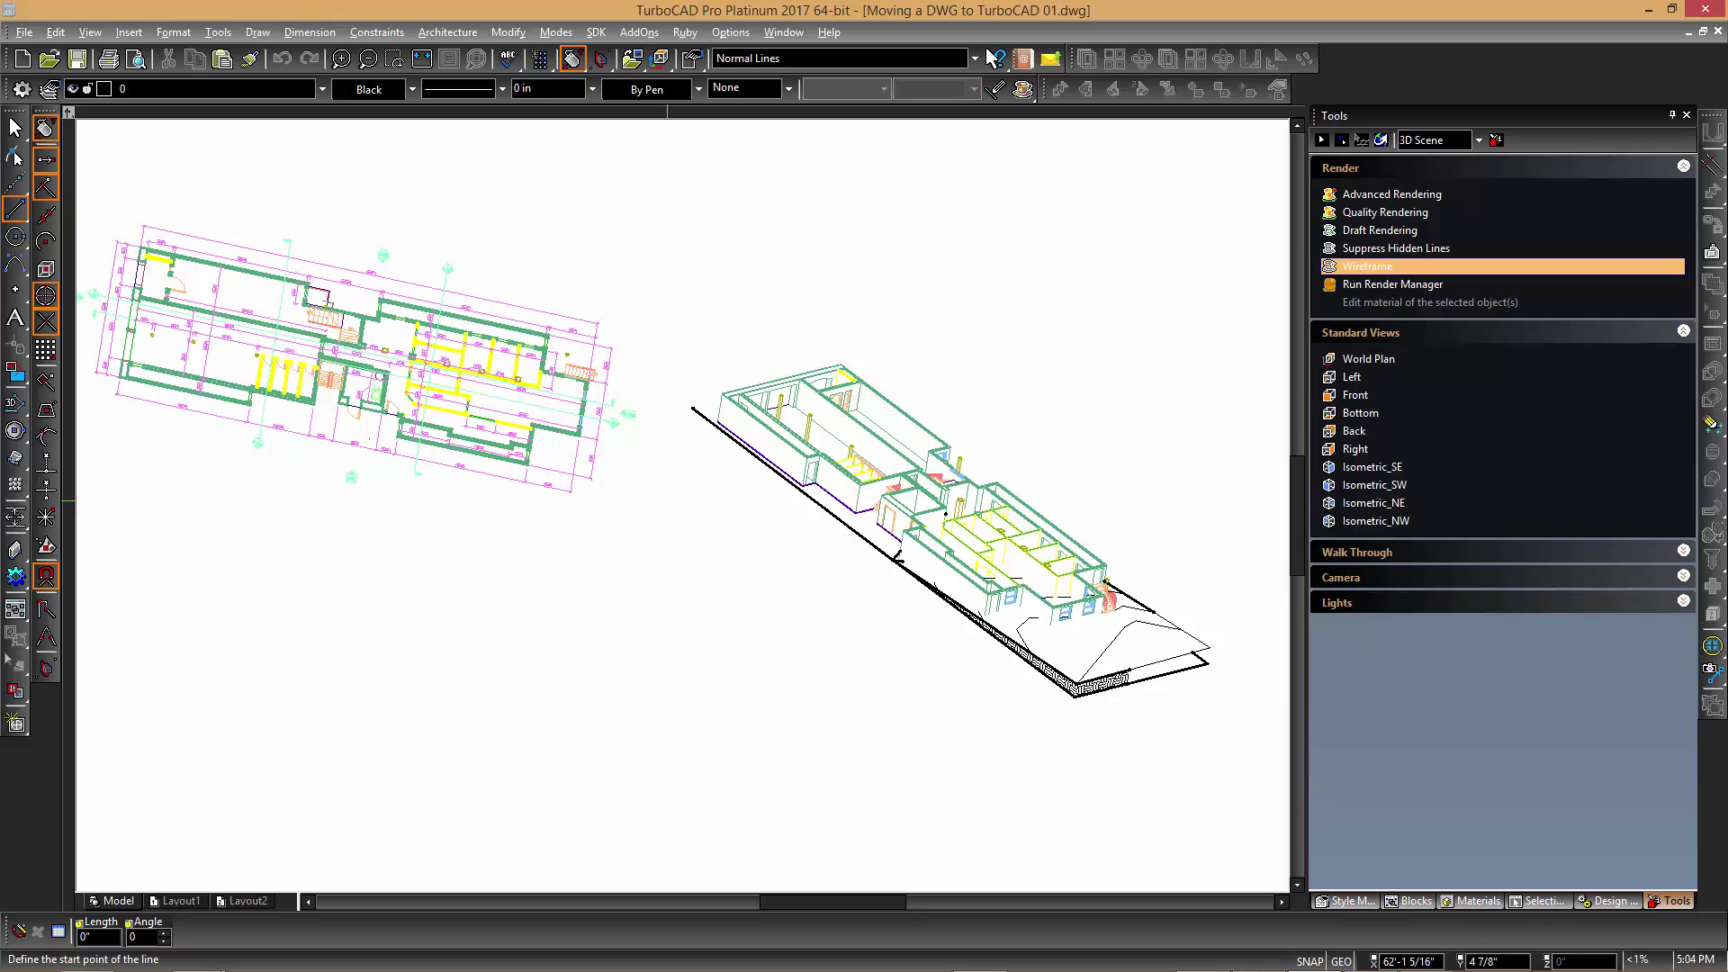
mouse_move(547, 475)
shift+middle_down()
mouse_move(747, 509)
mouse_move(792, 378)
shift+middle_up()
right_click(775, 309)
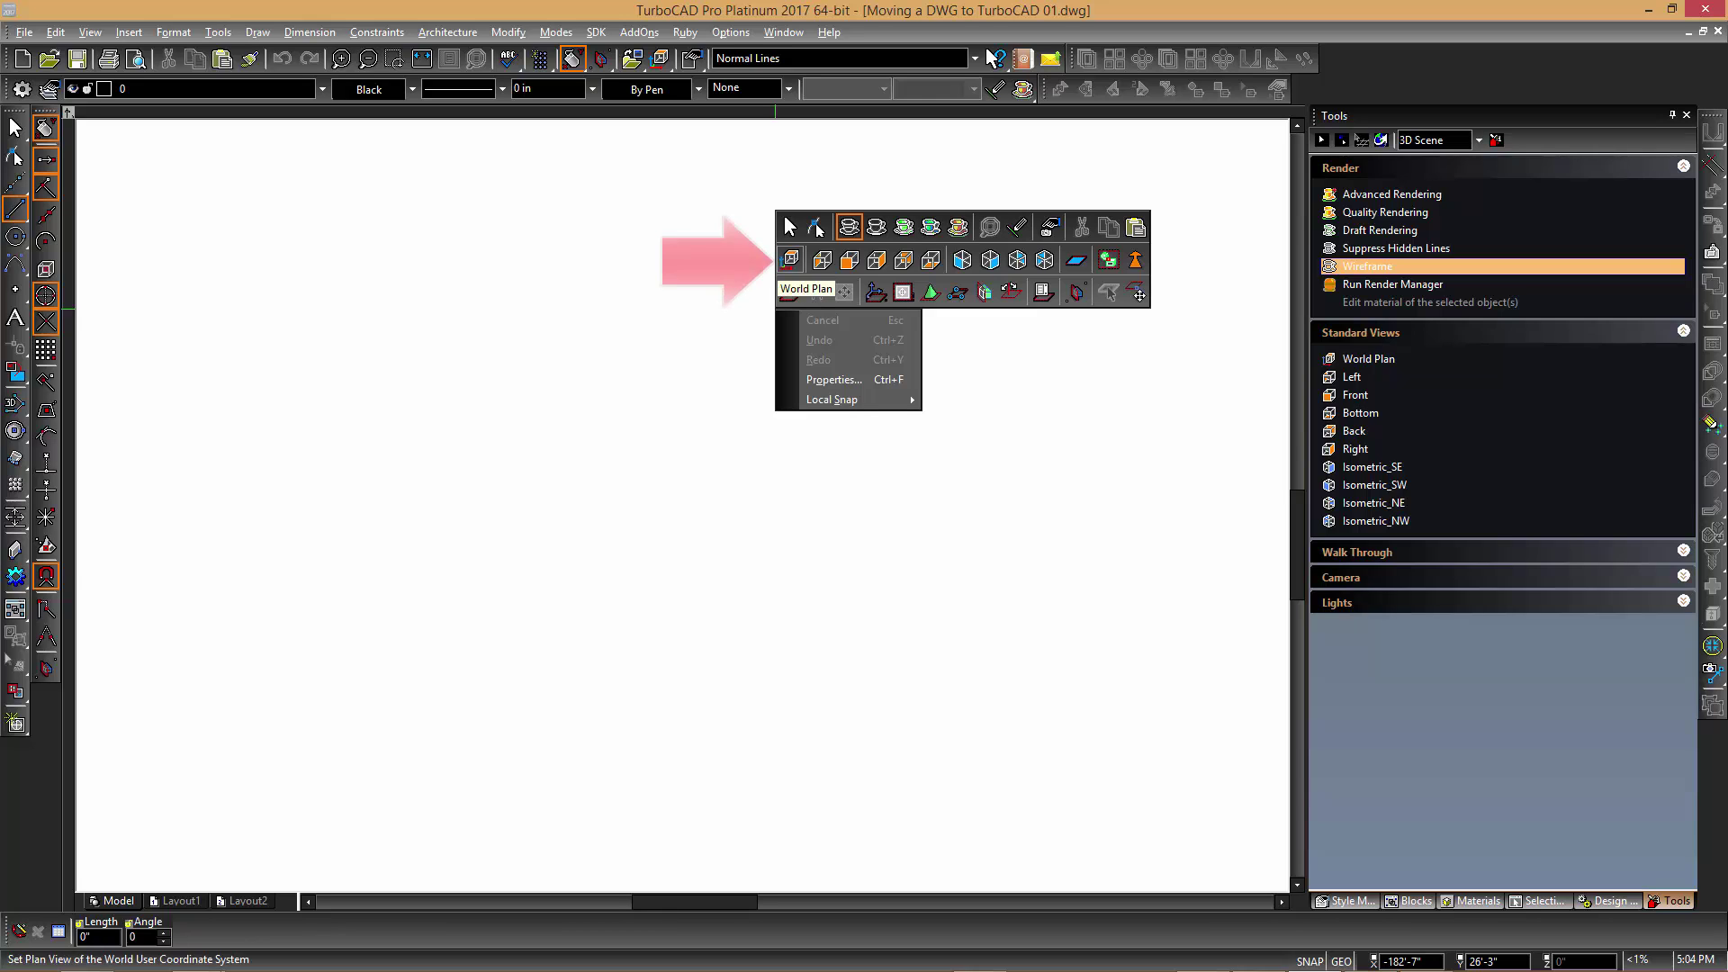
click(791, 262)
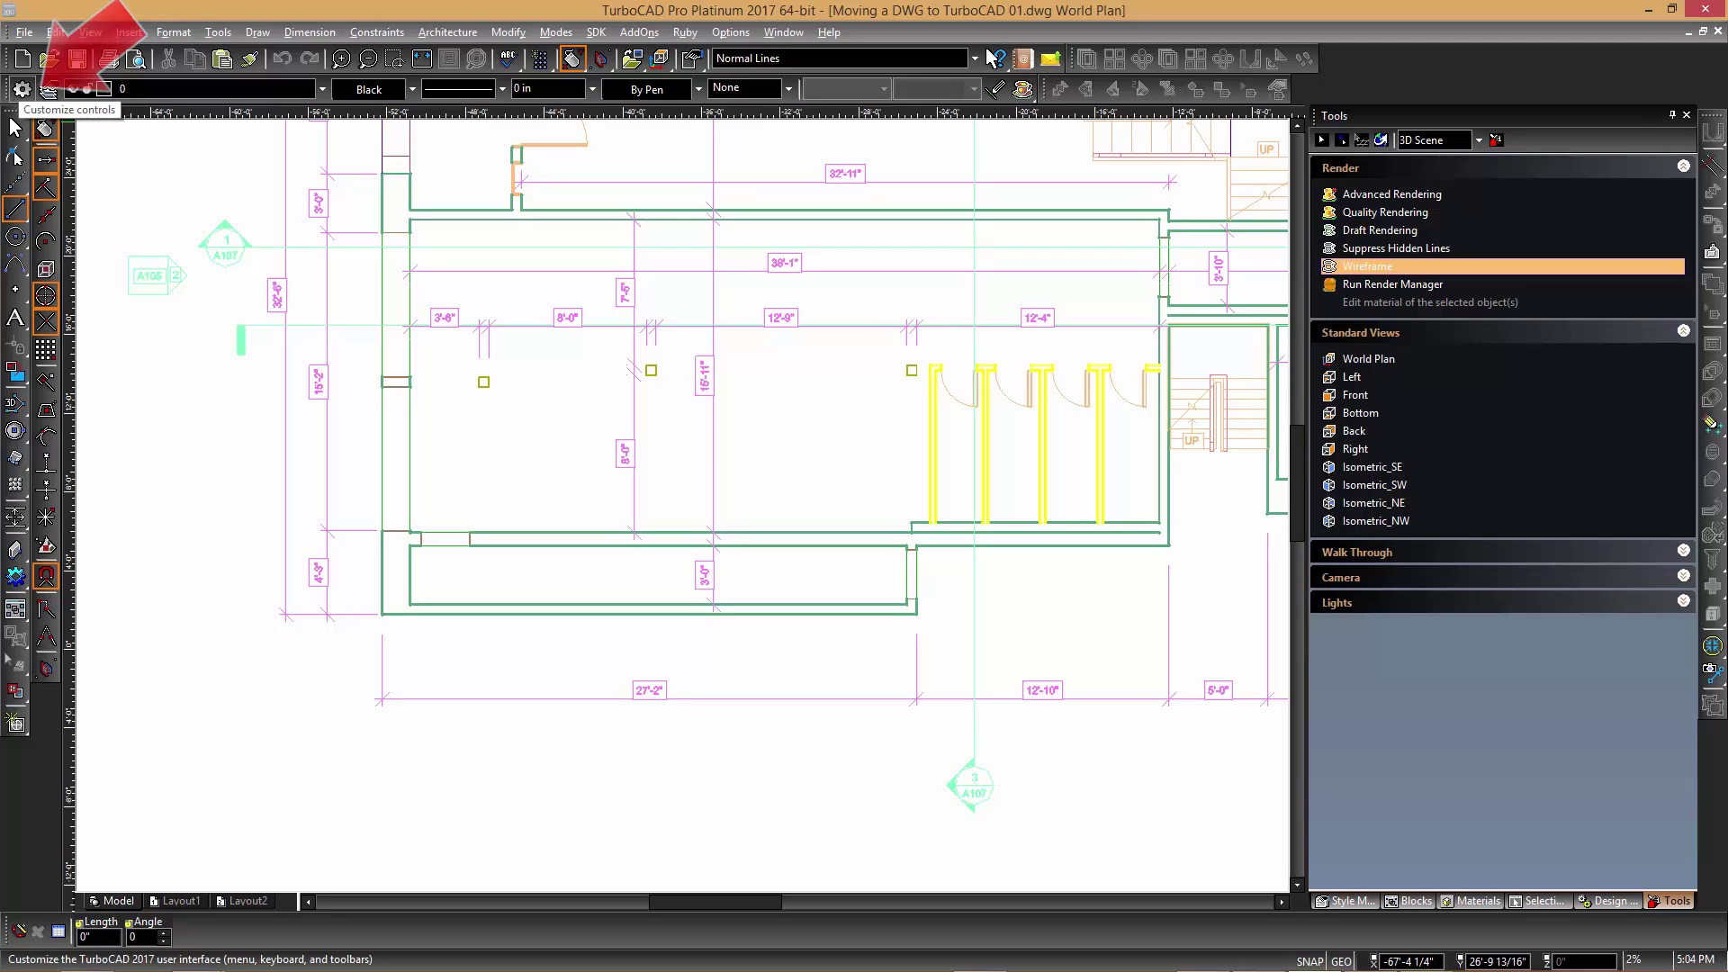
Open the IntelliMouse settings in the interface customization and assign Dynamic Pan to the wheel's Hold action
click(21, 89)
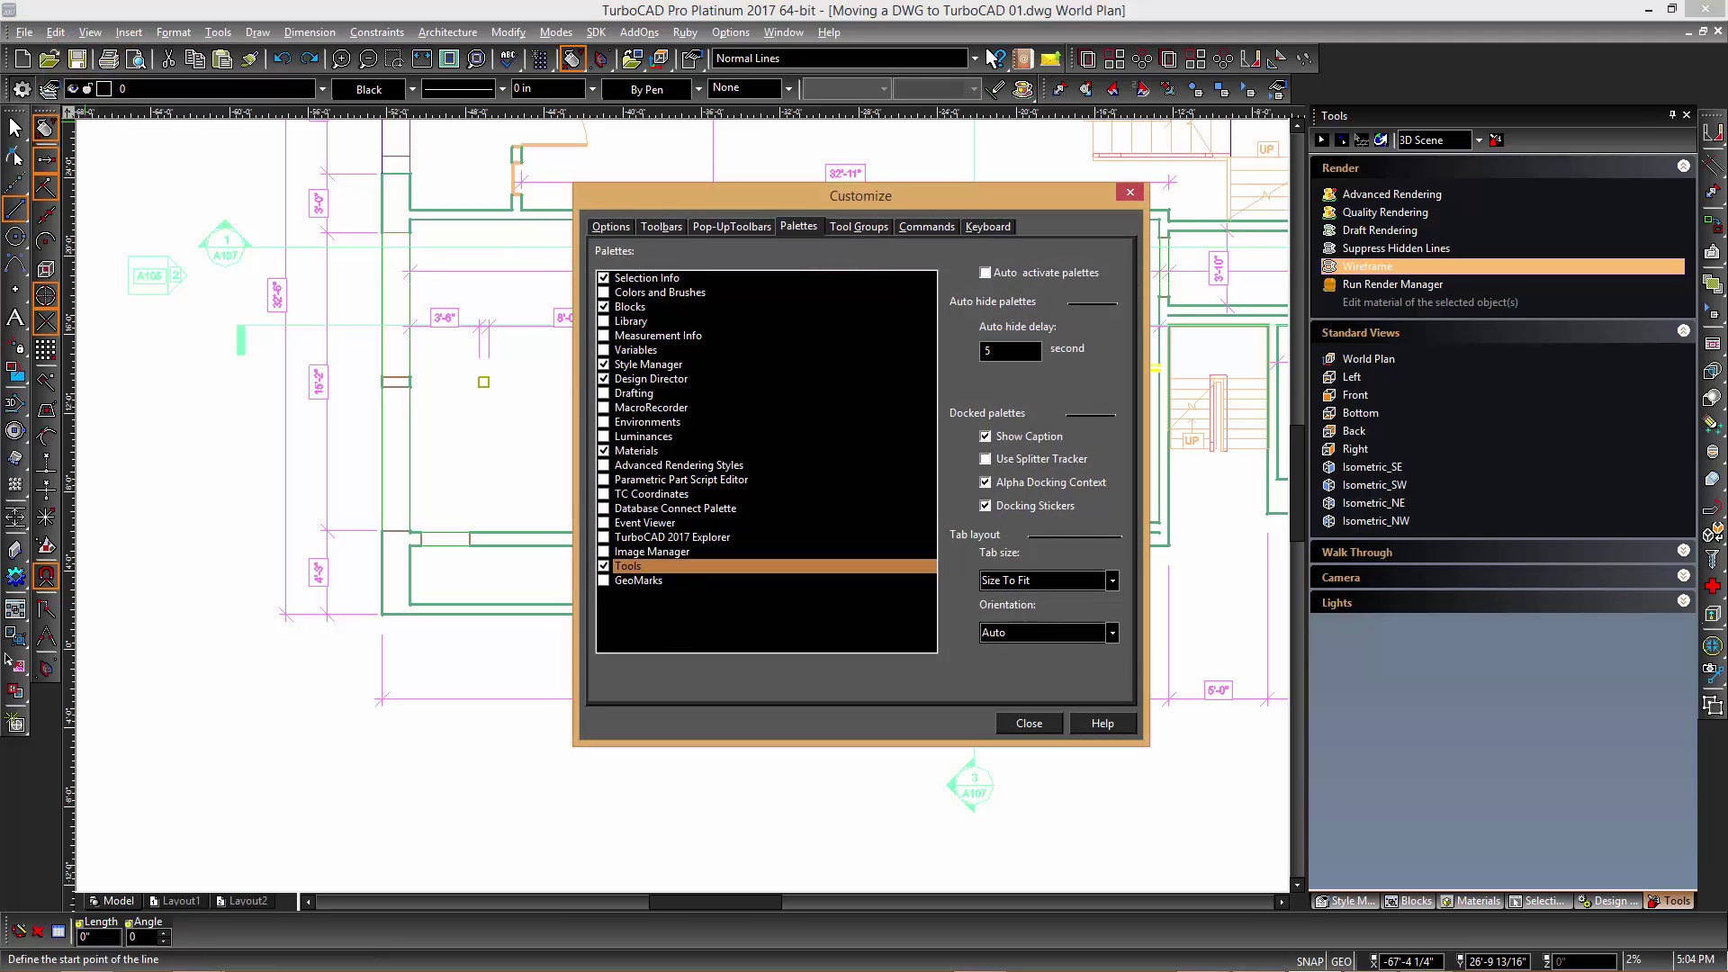
click(609, 225)
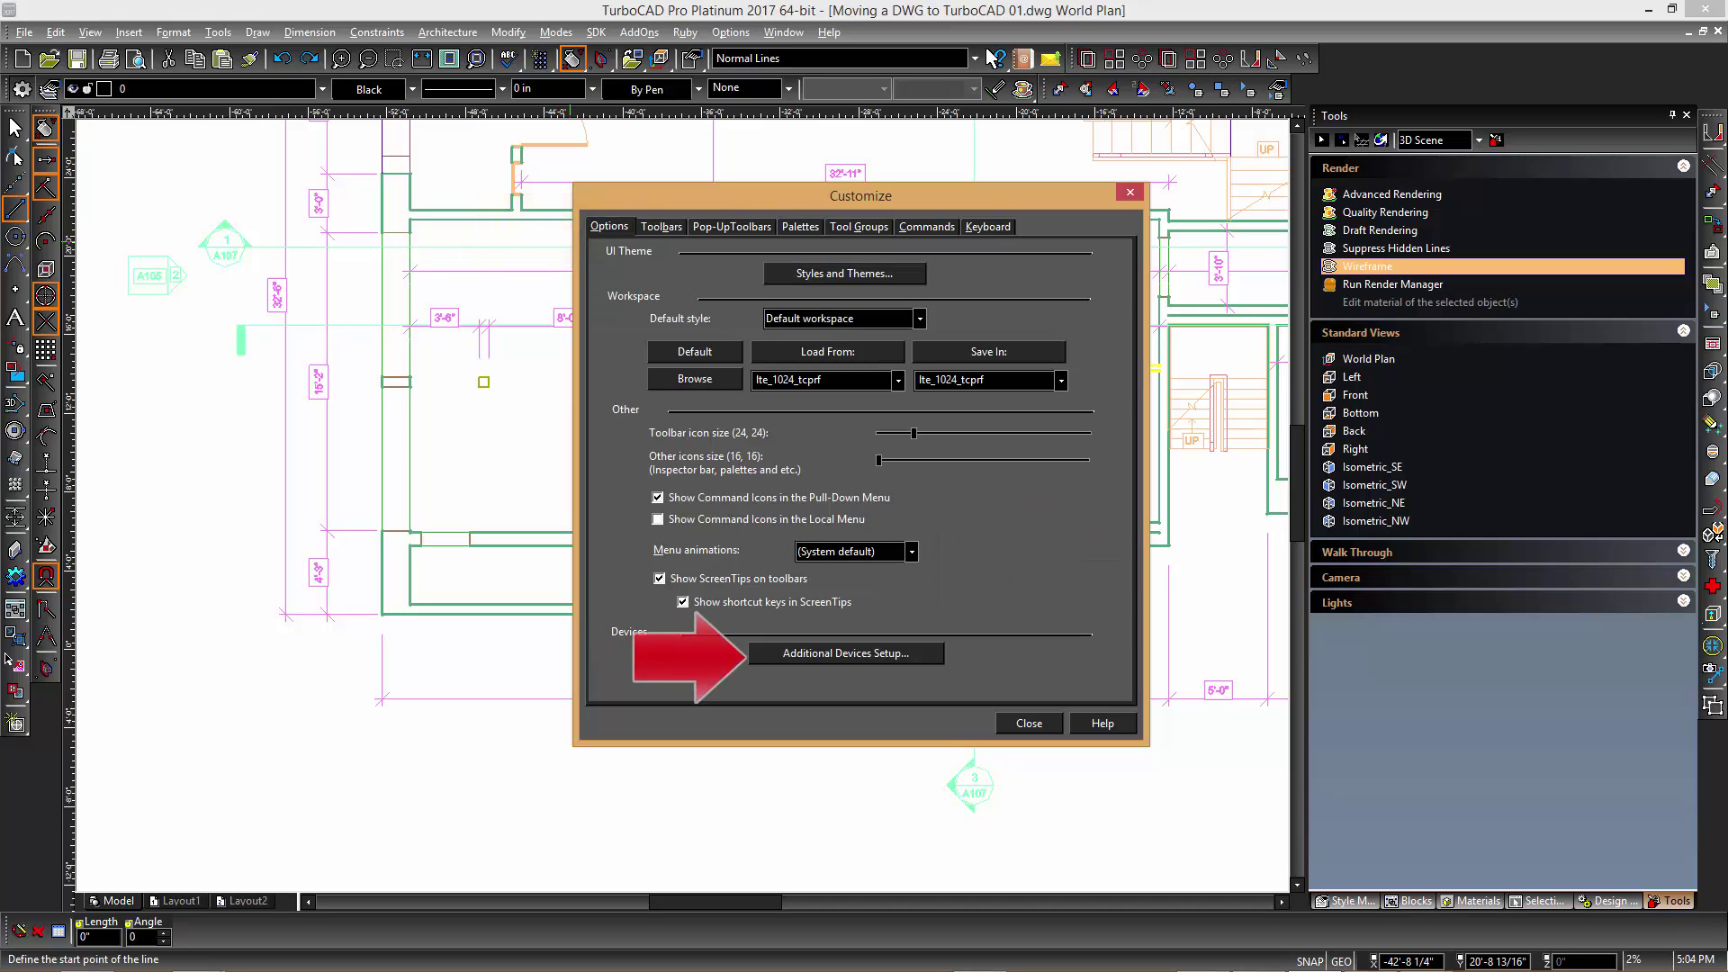
click(847, 654)
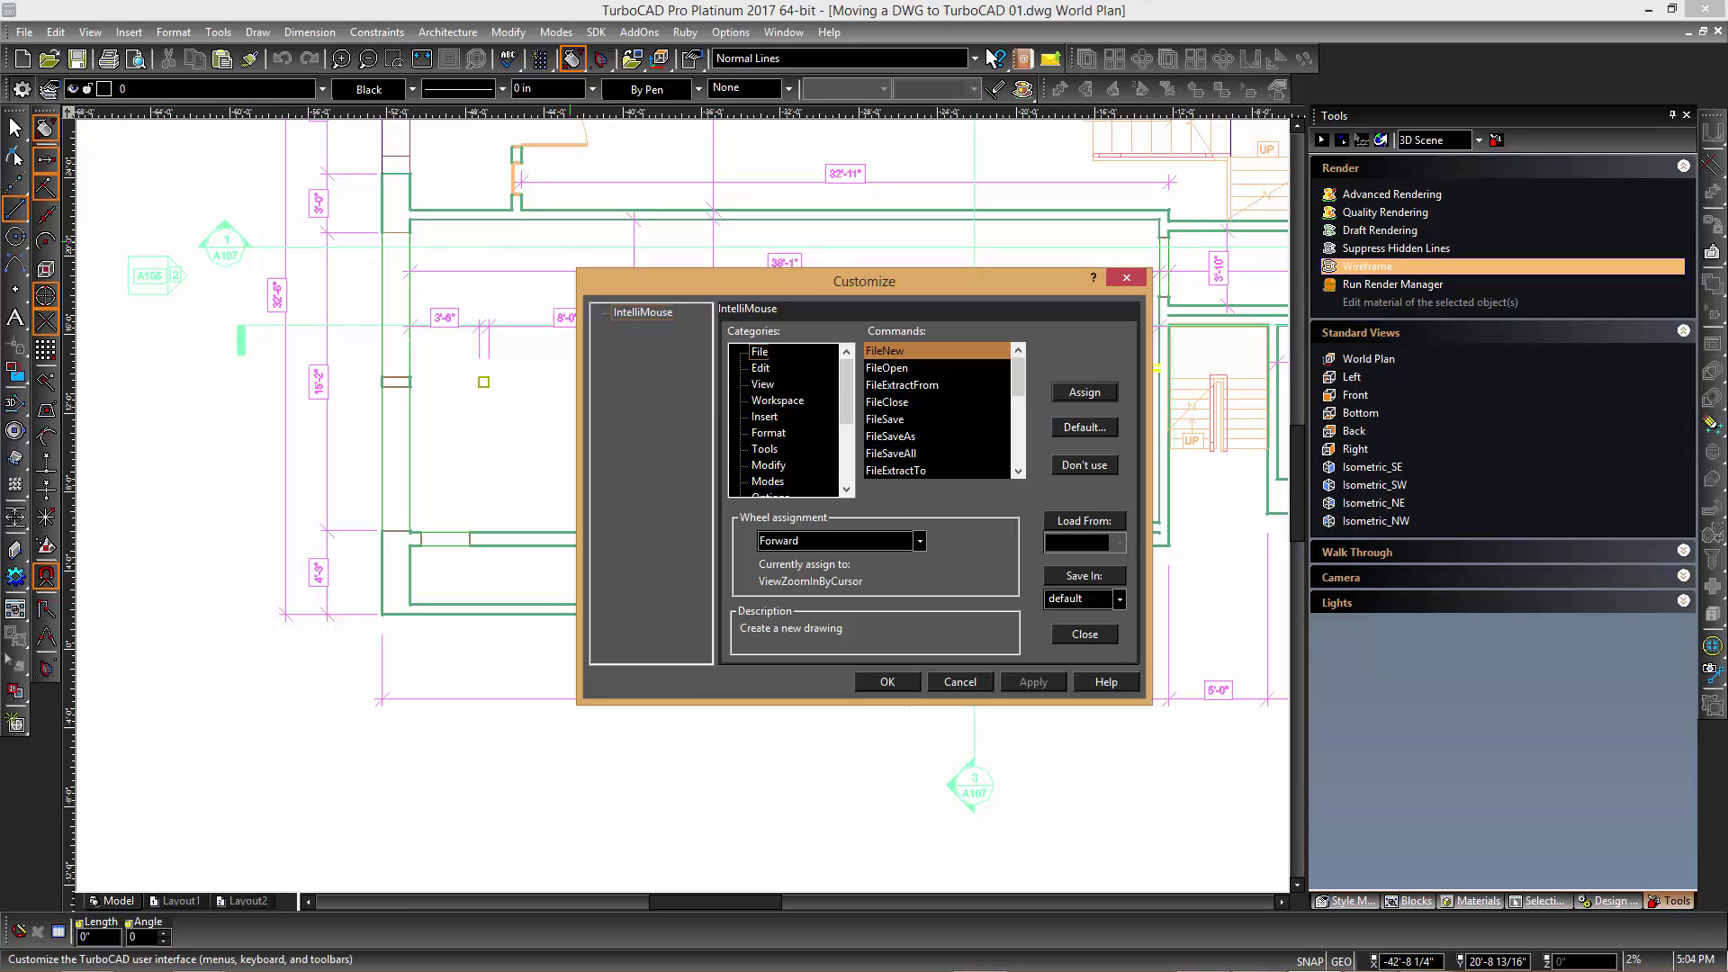
click(919, 541)
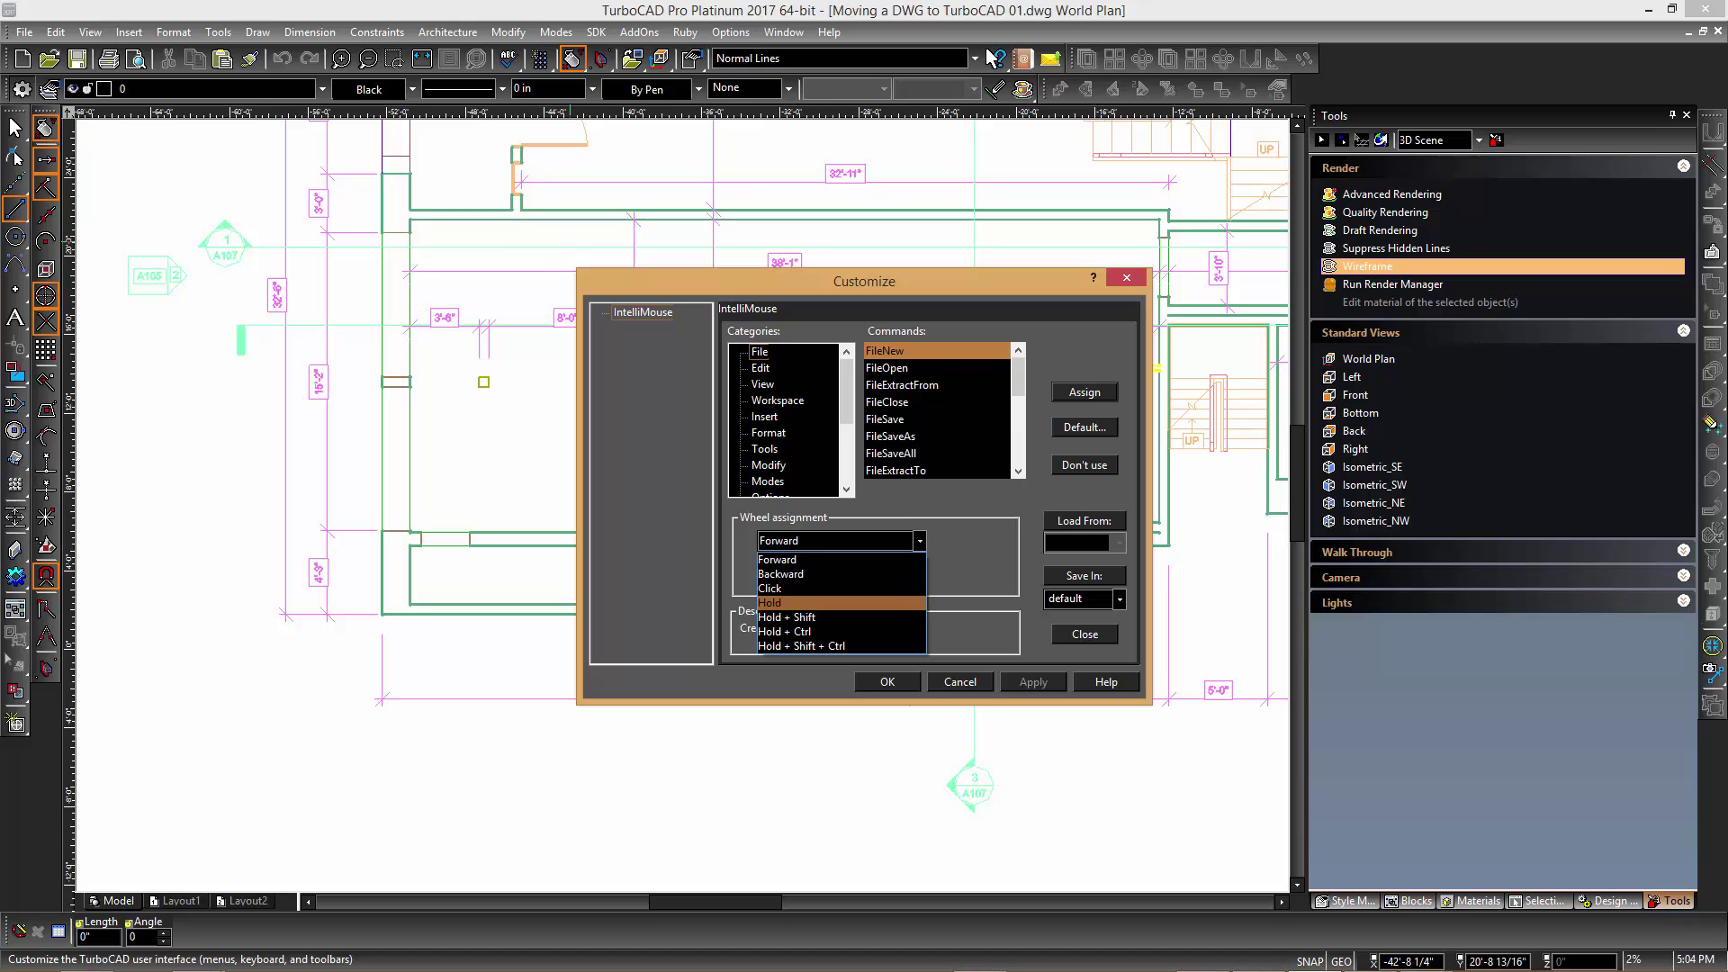
key(Return)
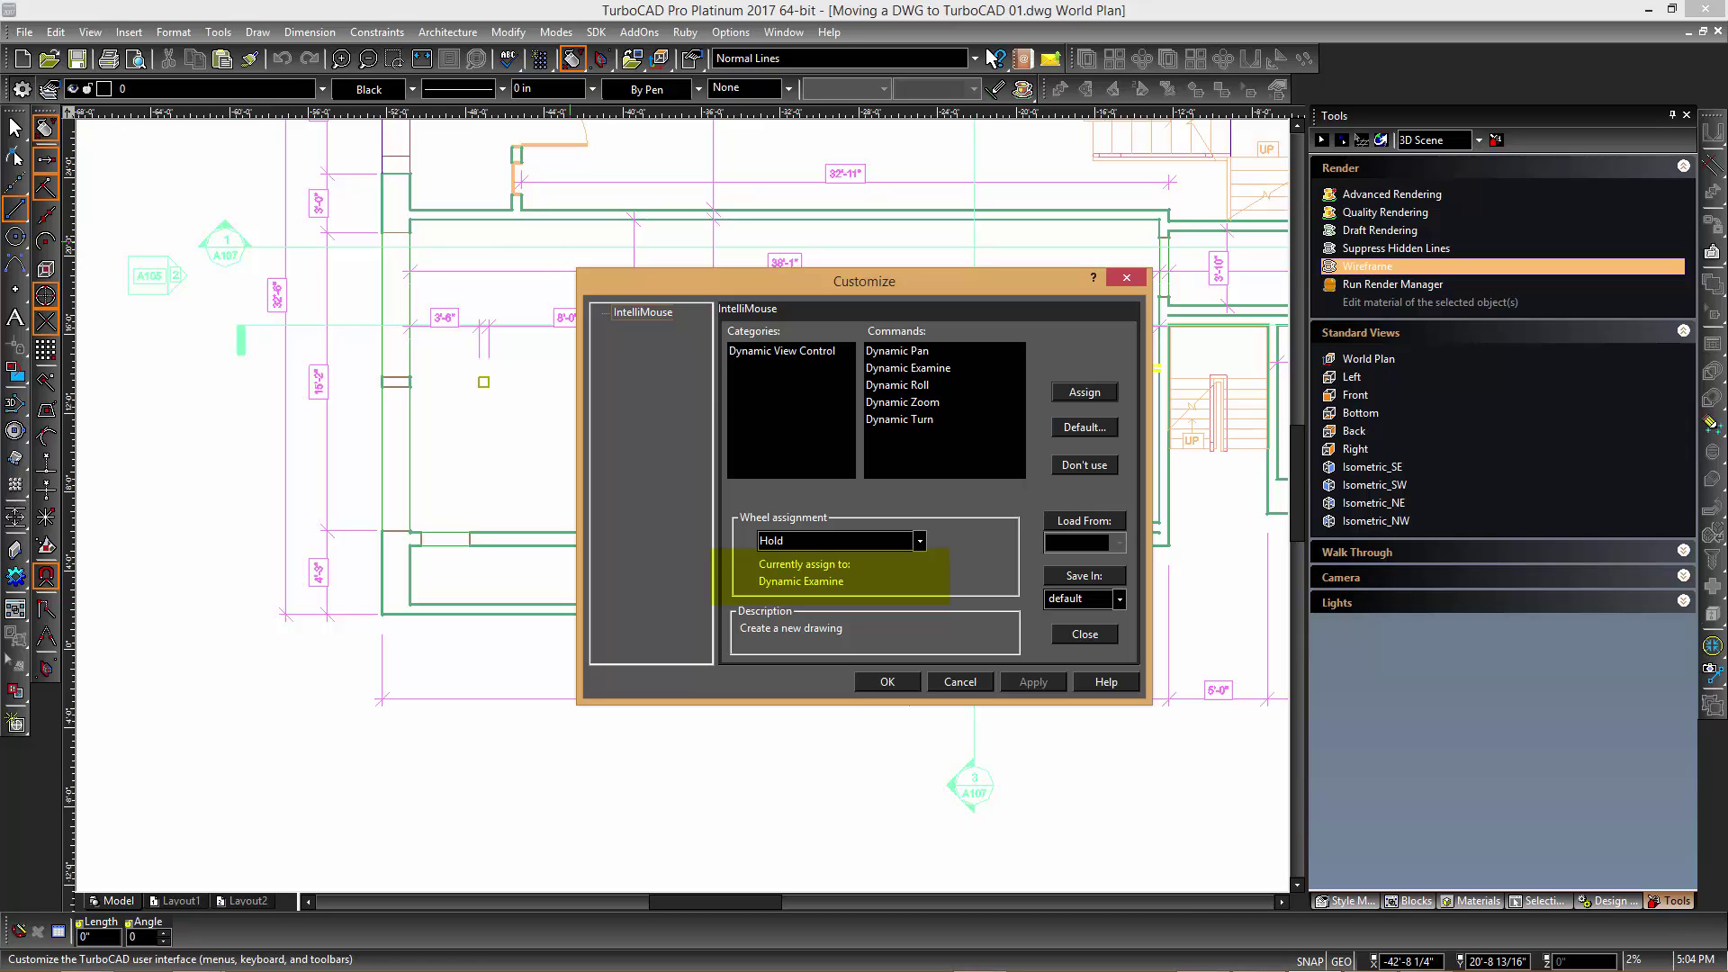
click(897, 350)
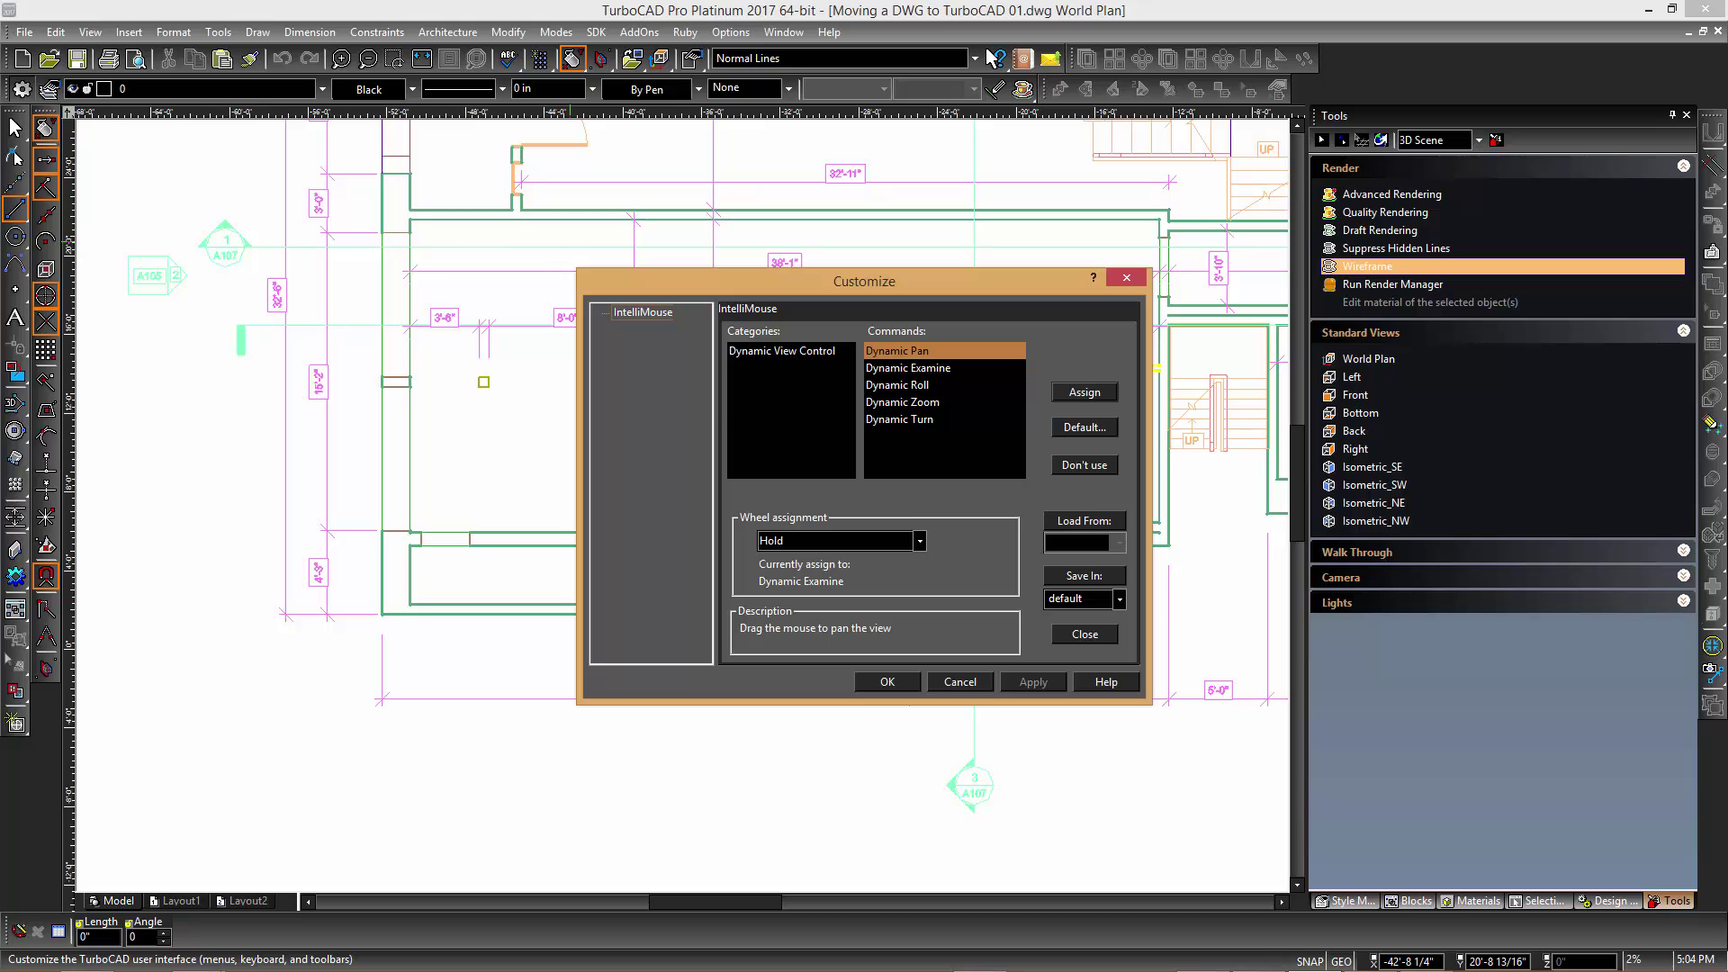
click(1085, 392)
Assign Dynamic Examine to the wheel's Hold + Shift + Ctrl action
click(918, 540)
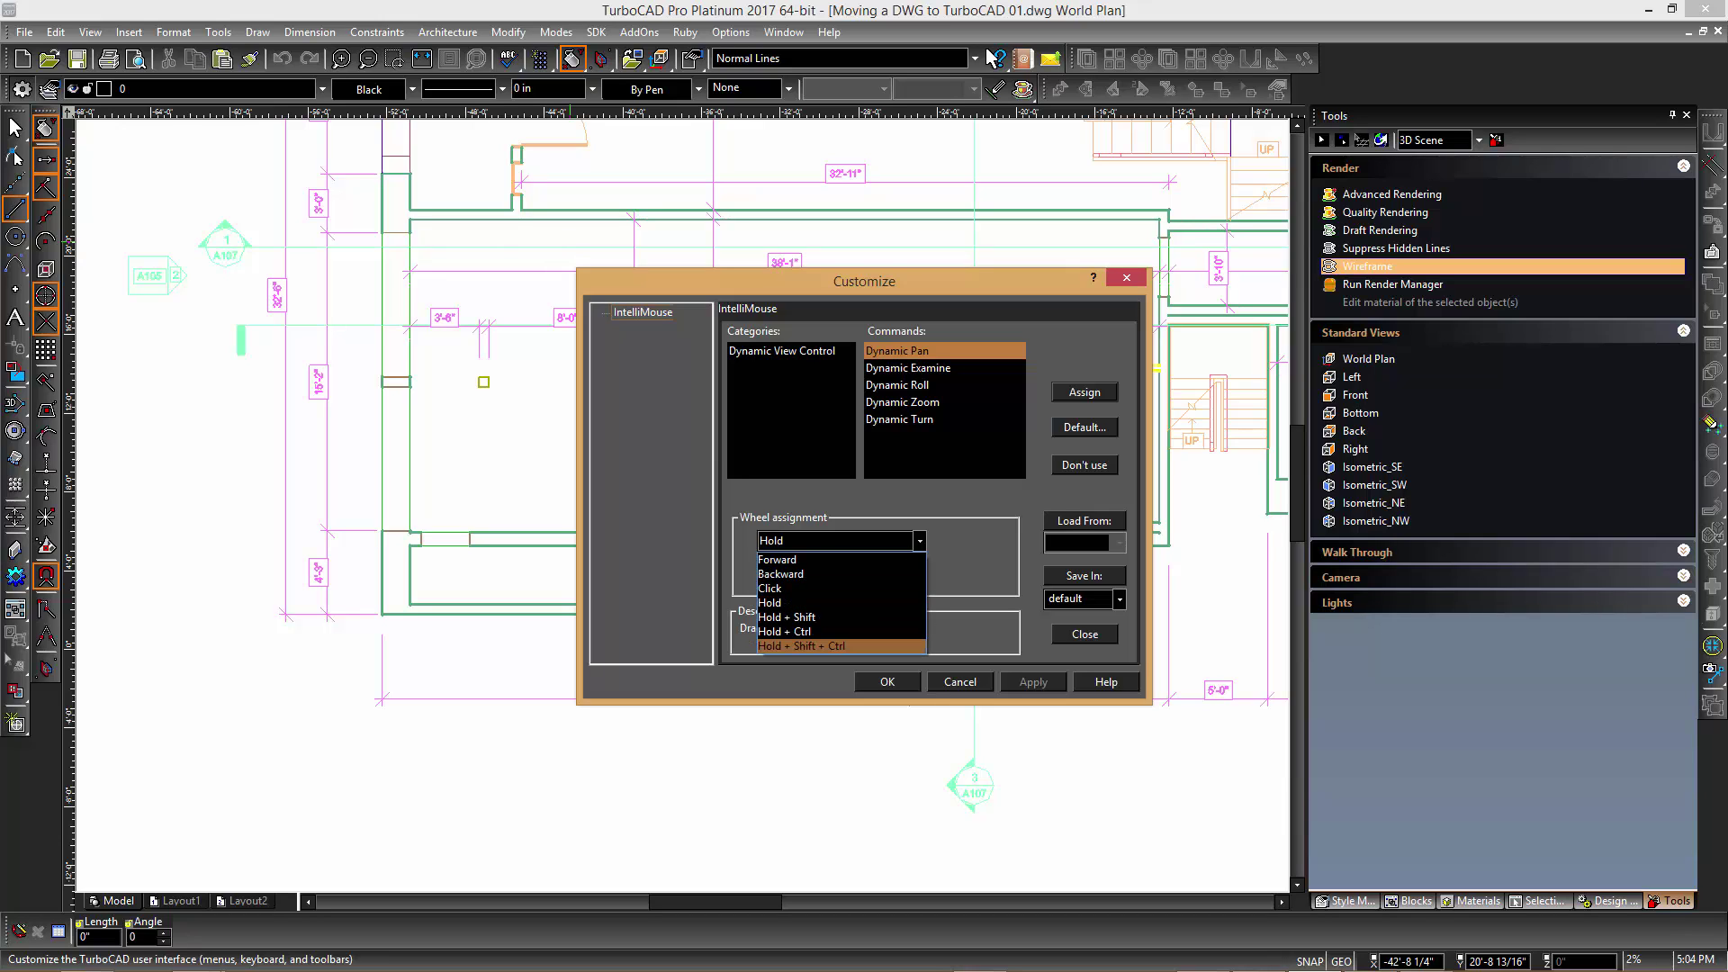
key(Return)
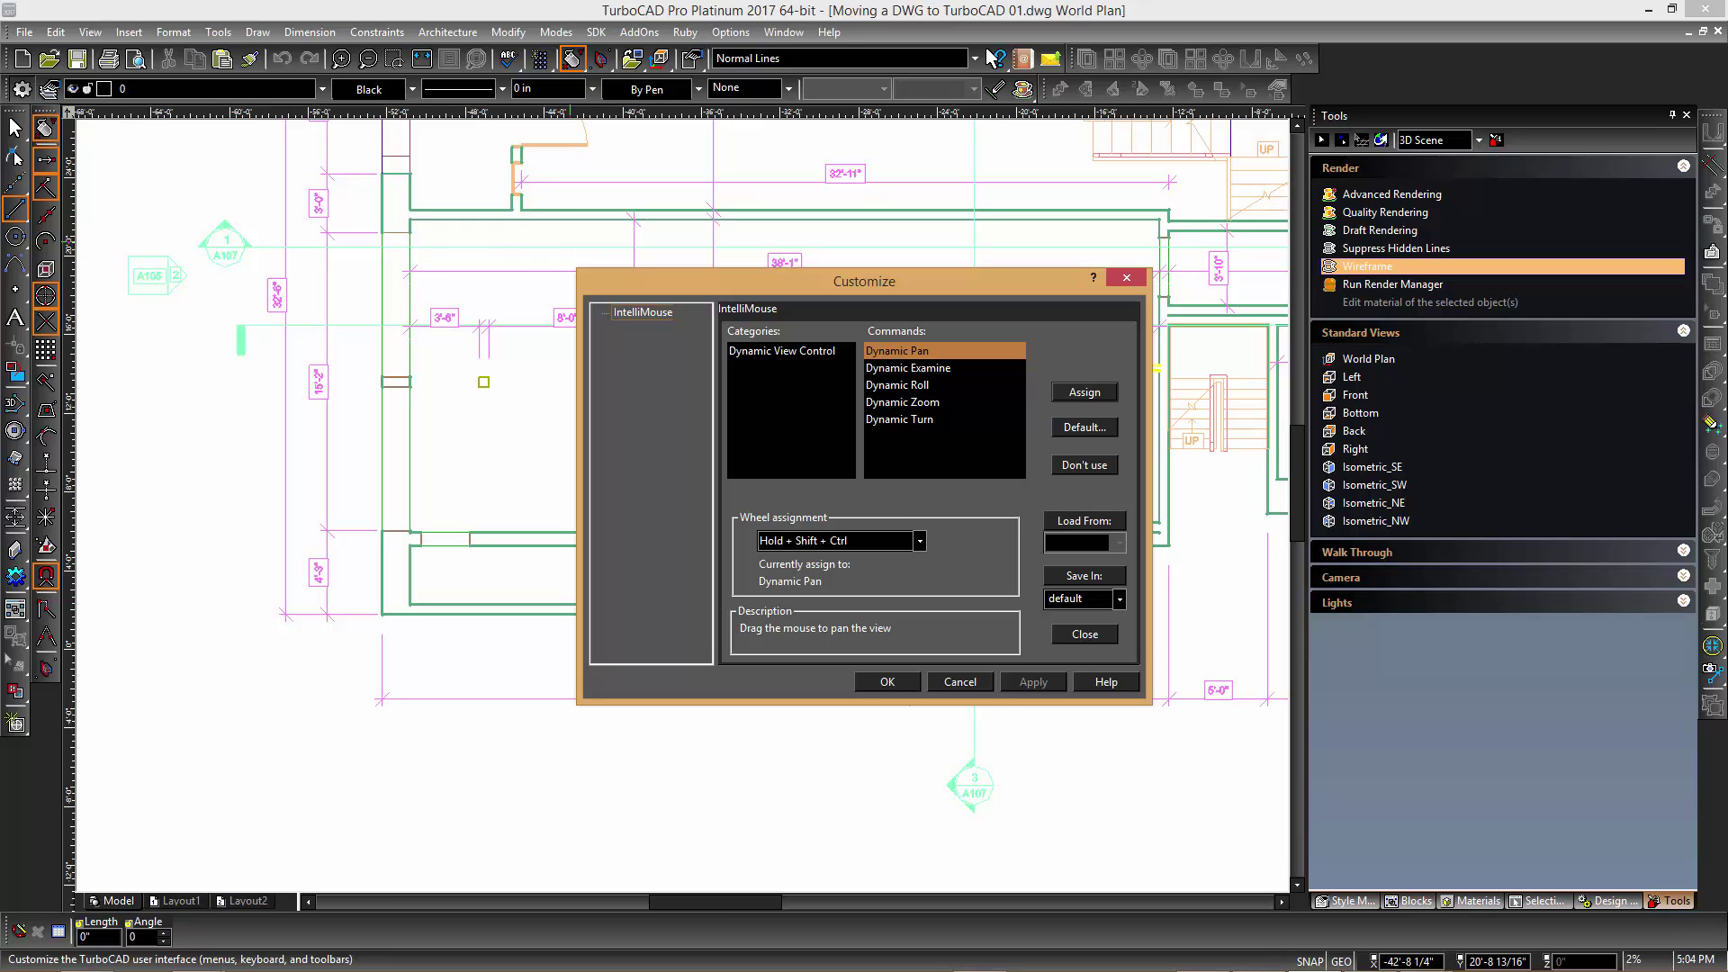
click(907, 368)
click(1084, 392)
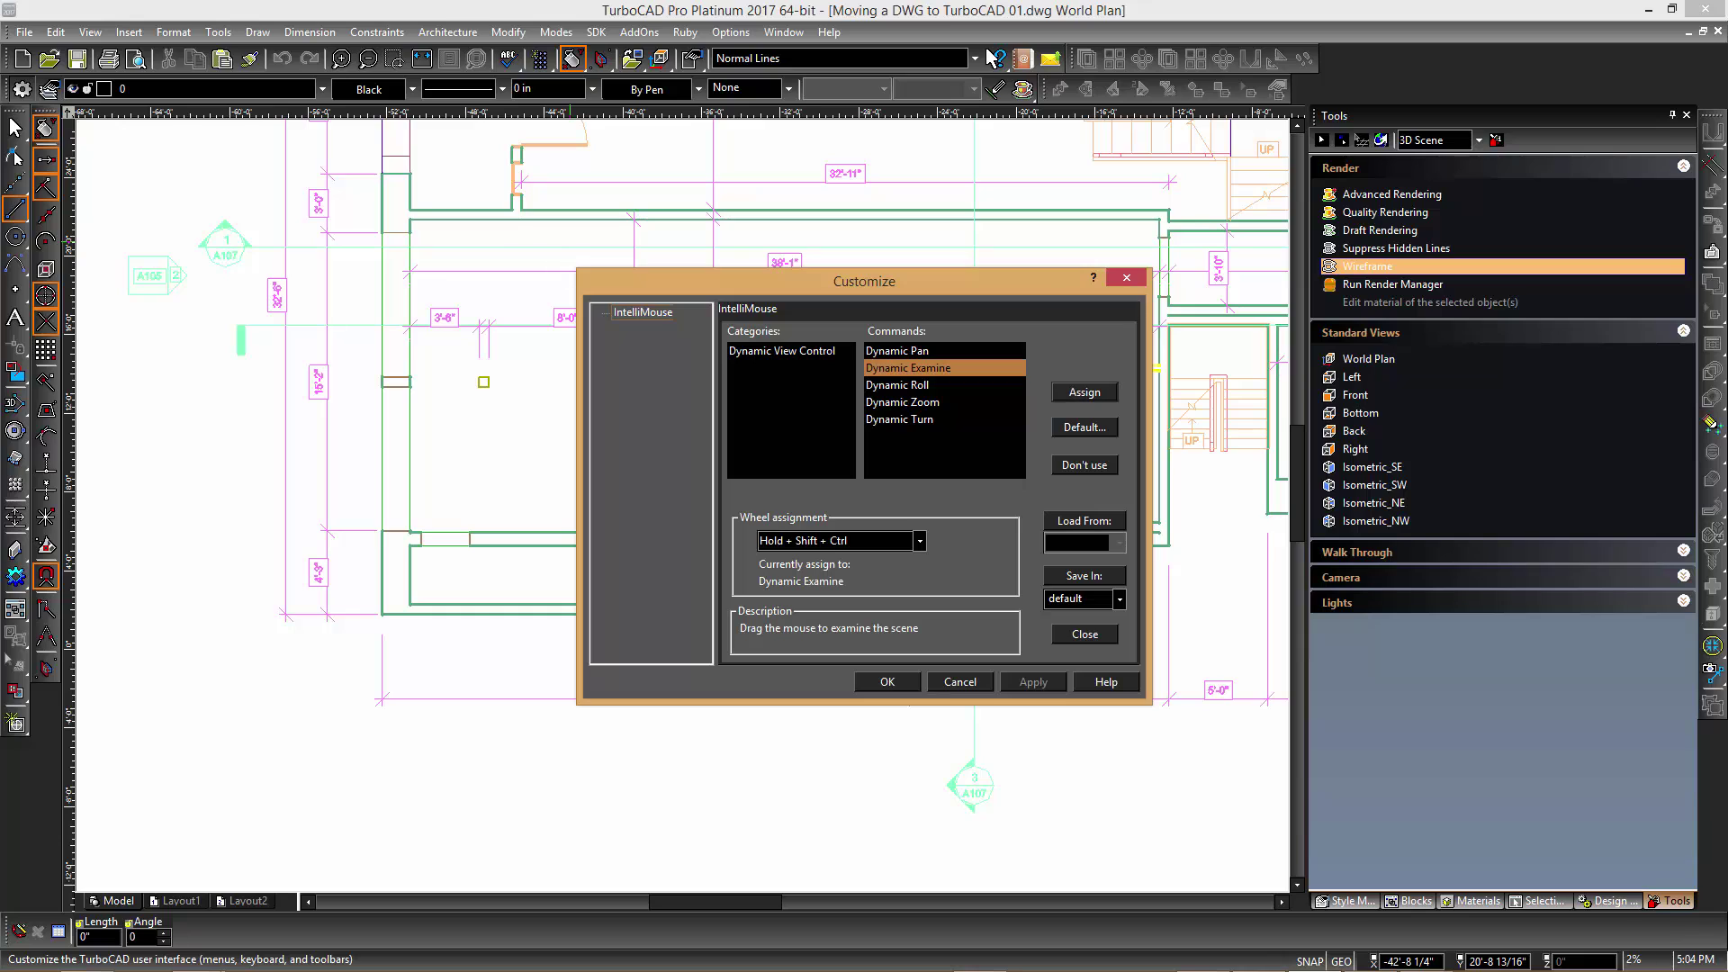
Accept the mouse wheel assignments and save the customized workspace as "my interface"
key(Return)
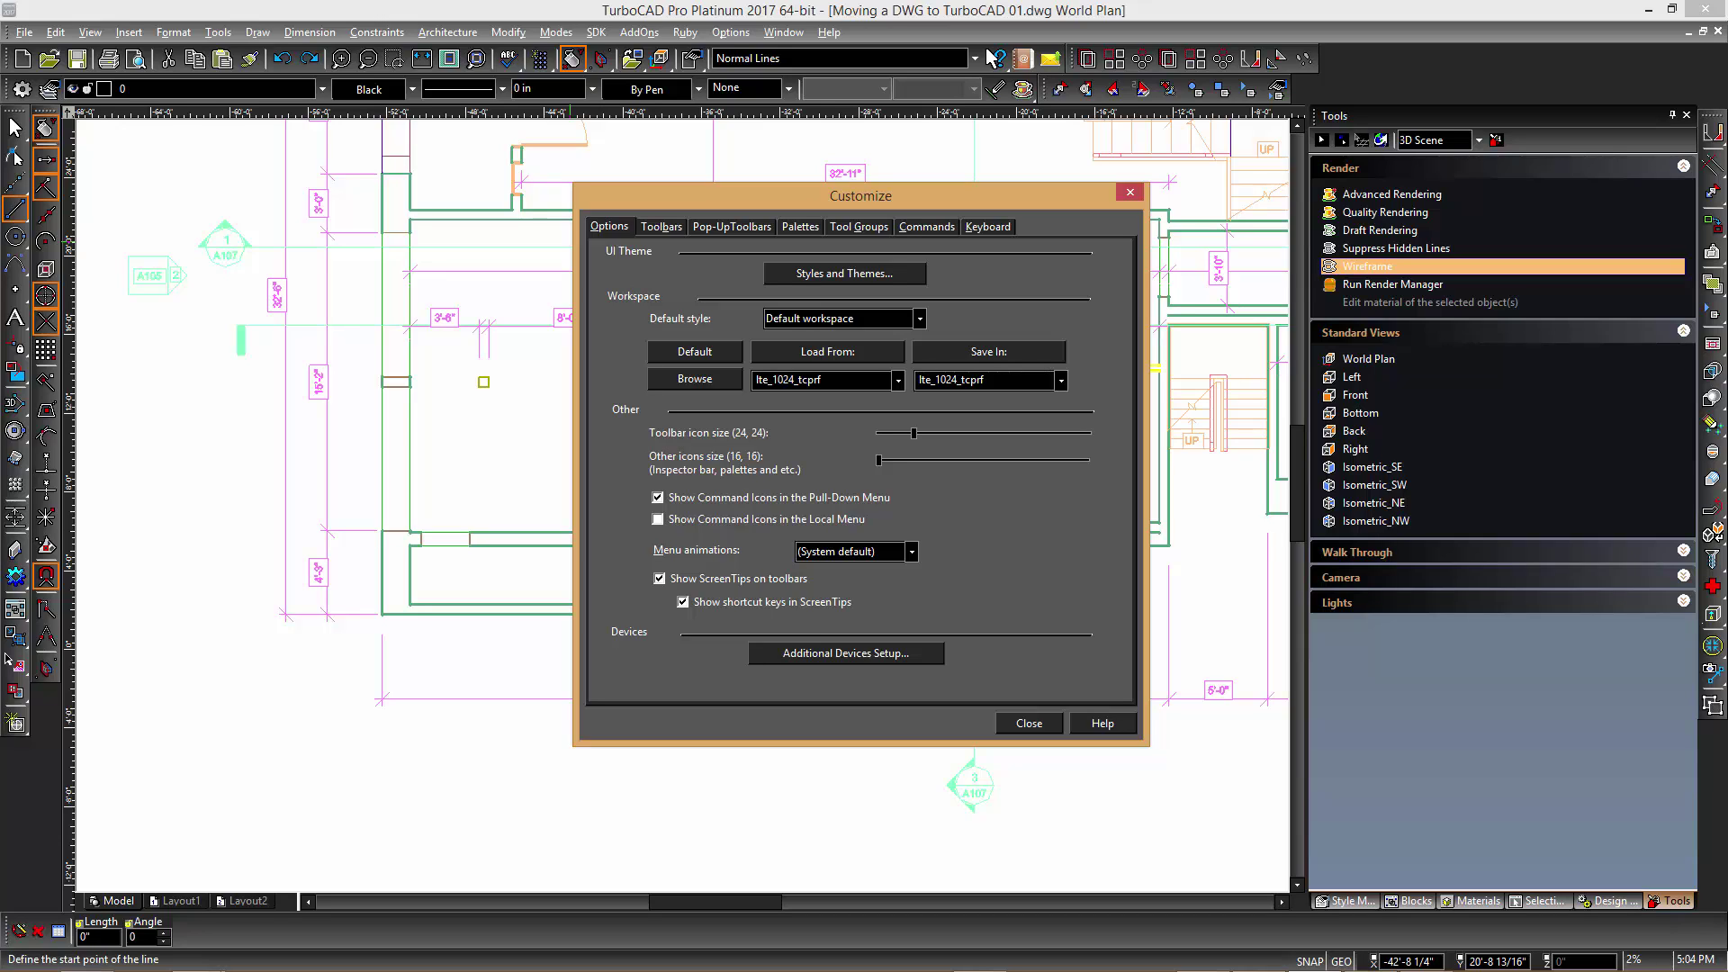
click(951, 379)
text(my interface)
click(898, 380)
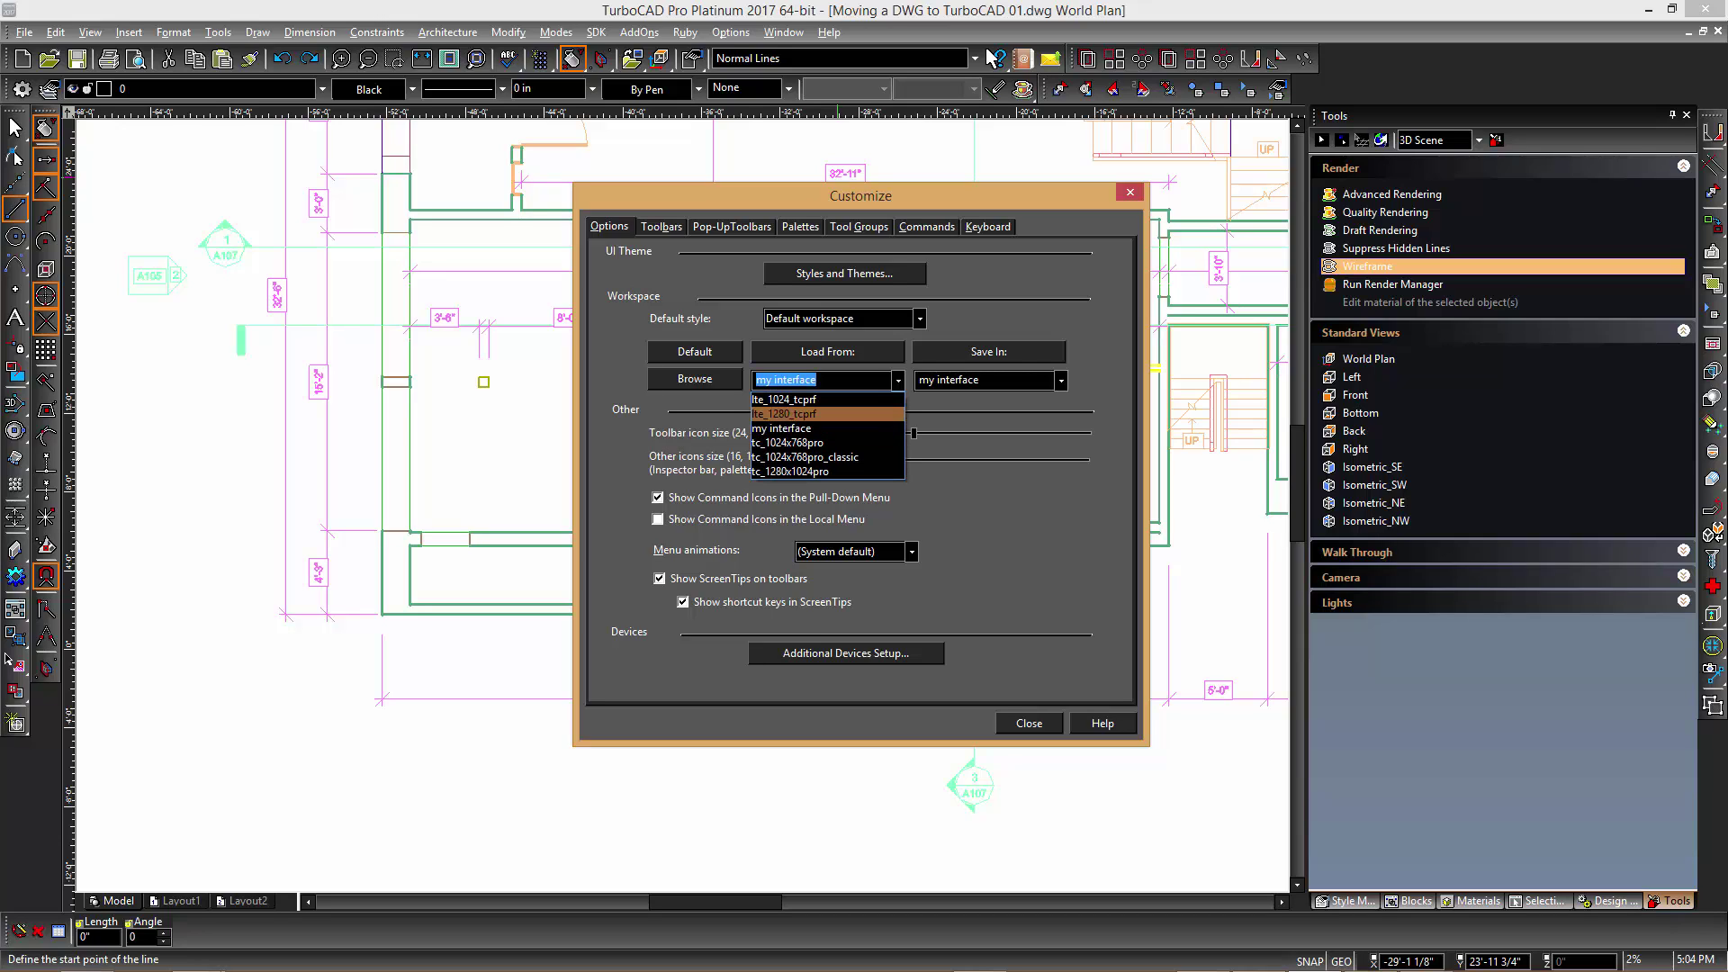
key(Escape)
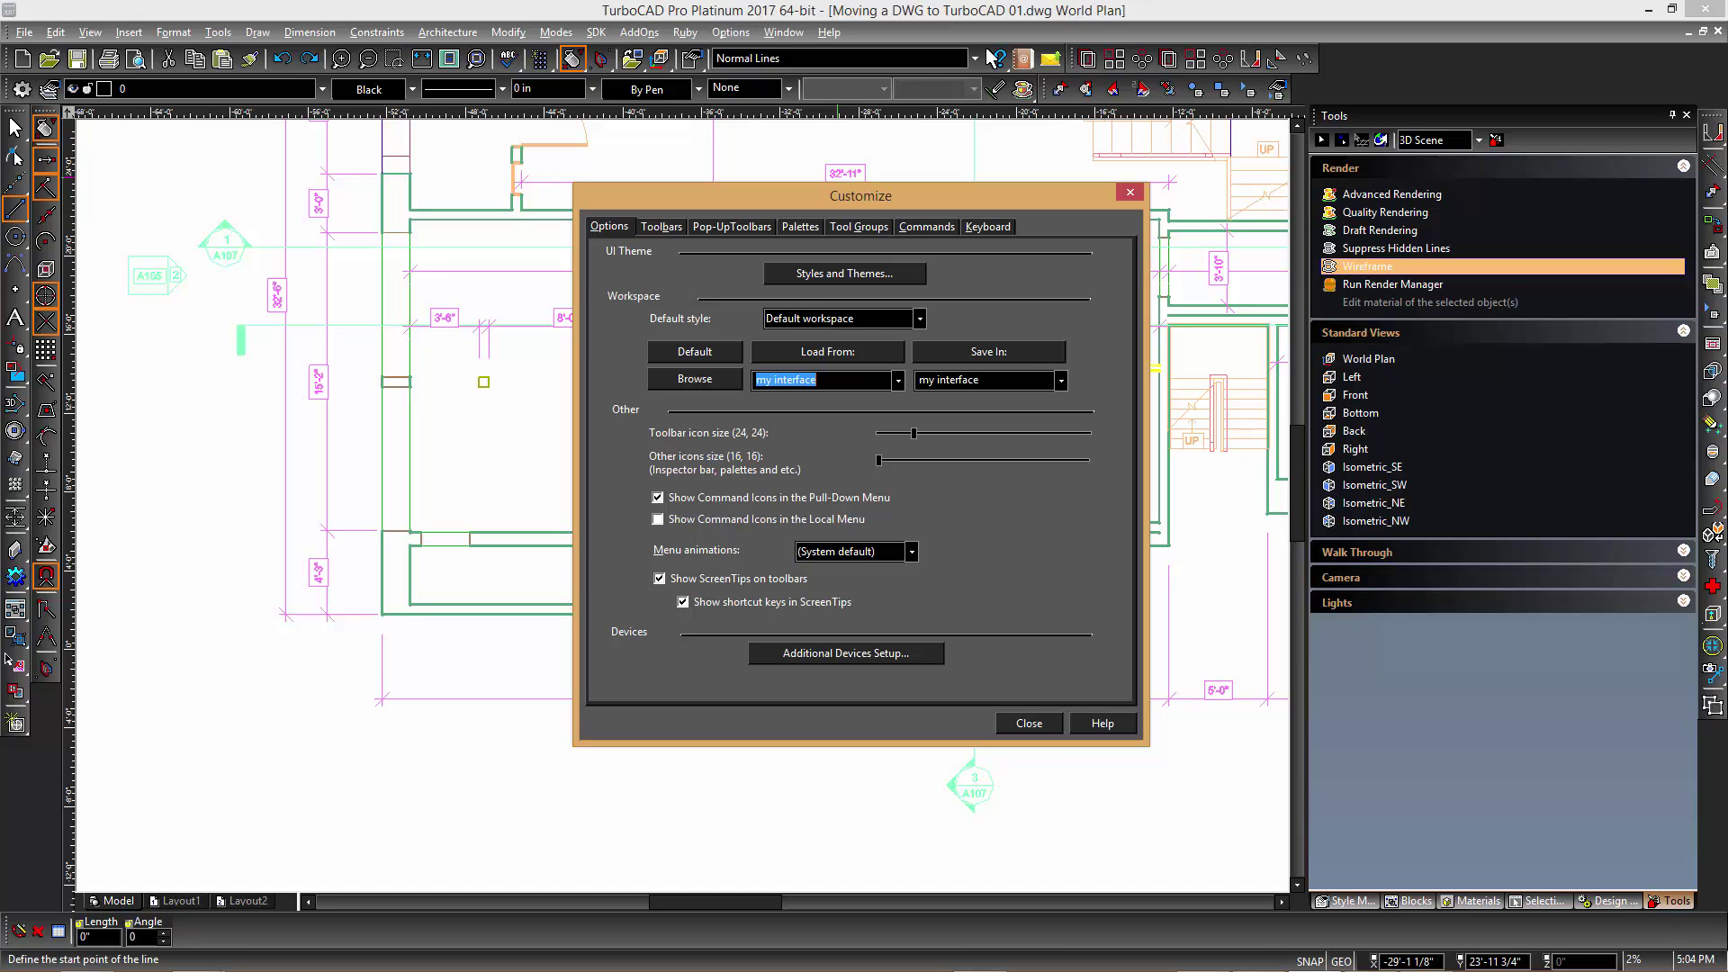
key(Escape)
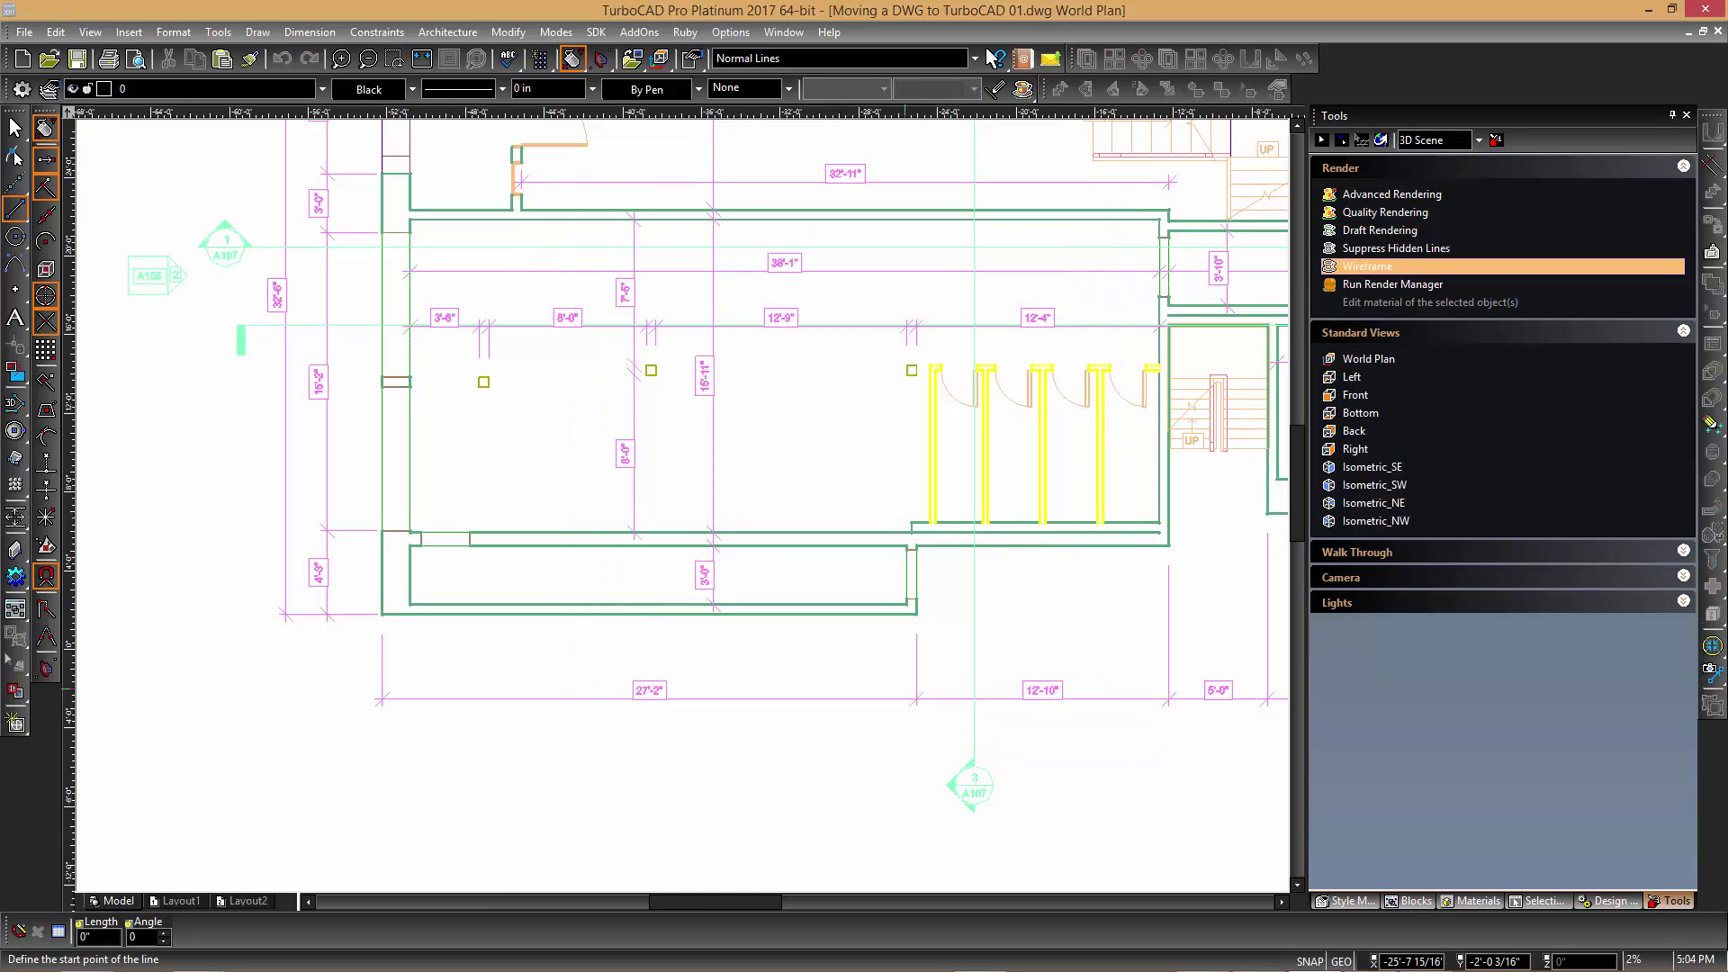
Test the new mouse wheel assignments by panning and zooming across the floor plan toward the isometric building view
mouse_move(487, 491)
middle_down()
mouse_move(411, 435)
mouse_move(178, 361)
mouse_move(852, 545)
mouse_move(884, 485)
mouse_move(412, 521)
mouse_move(442, 701)
mouse_move(392, 694)
mouse_move(263, 570)
middle_up()
scroll(796, 486, down, 5)
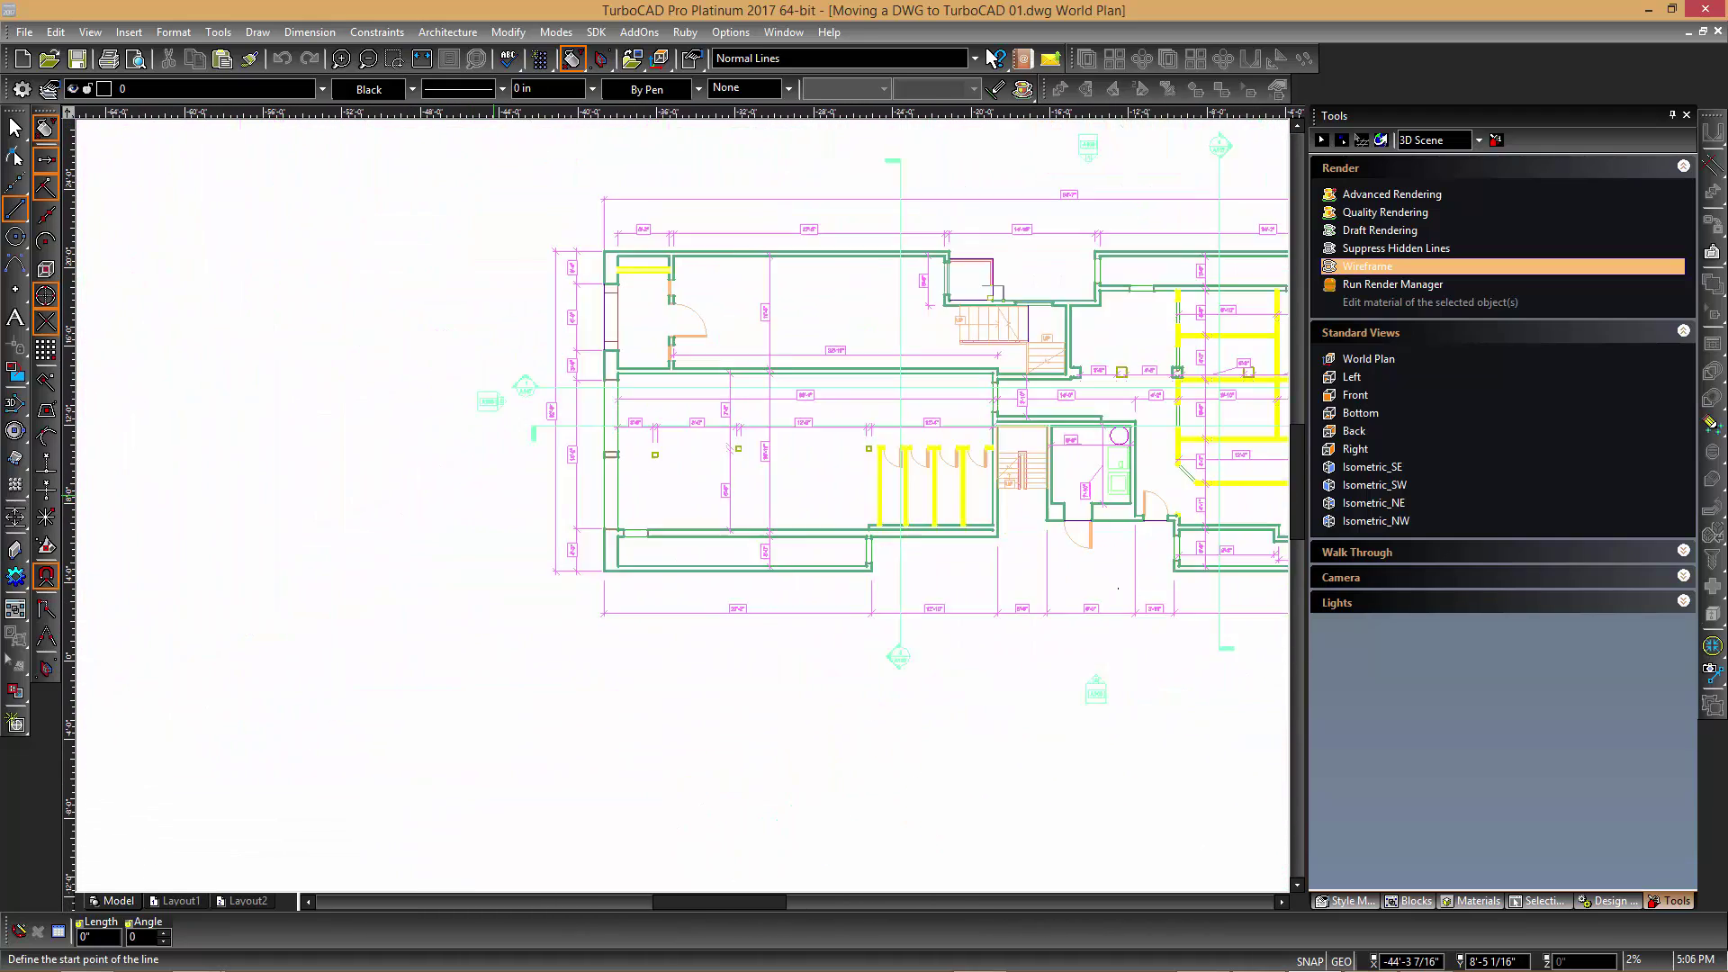
scroll(1214, 355, up, 2)
scroll(720, 490, down, 4)
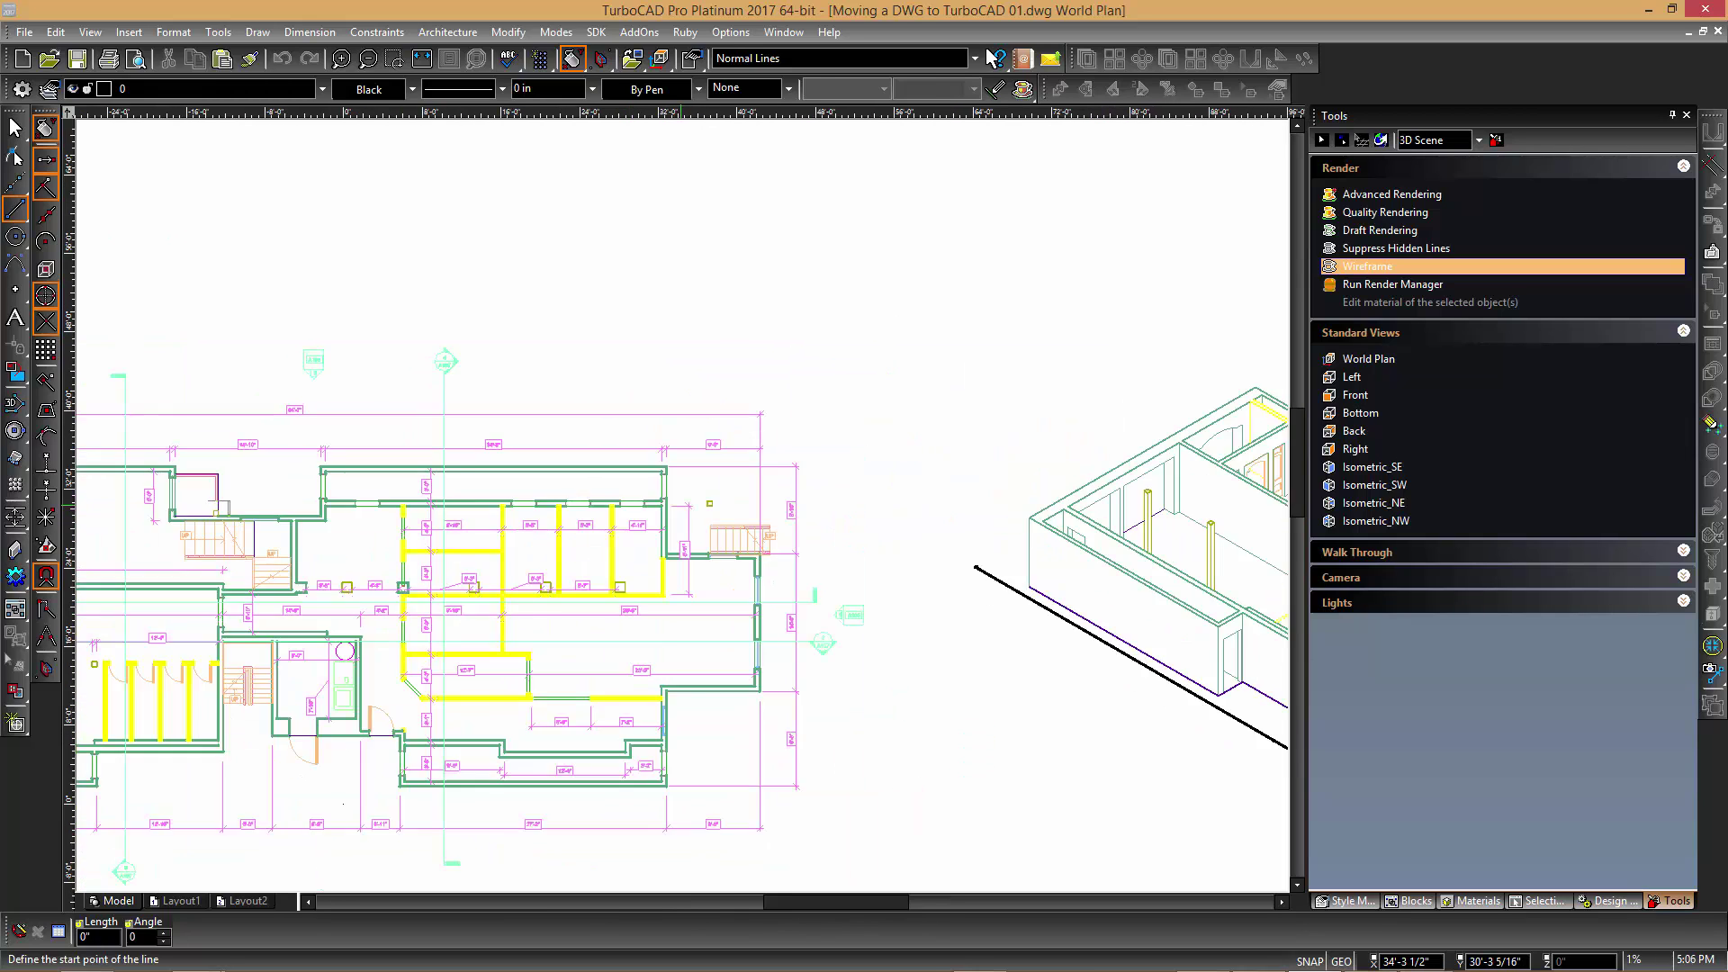